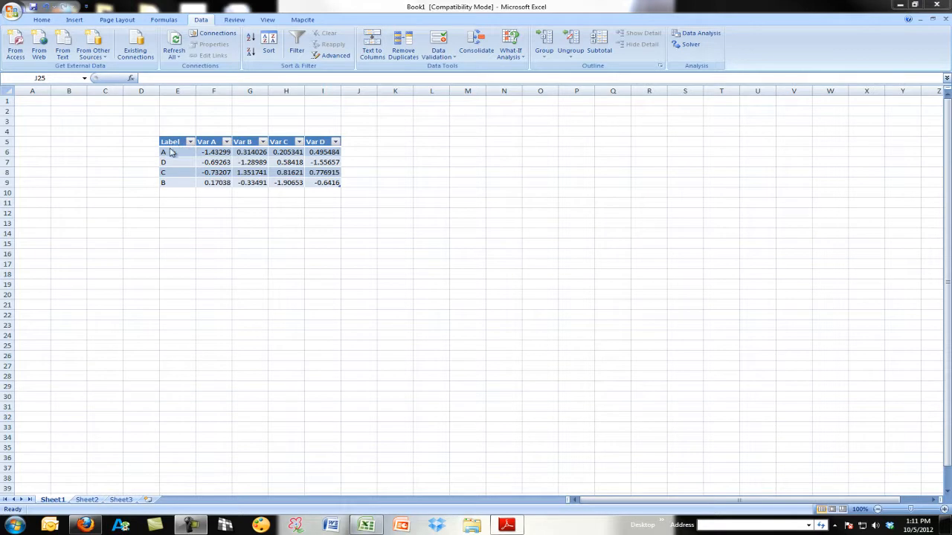
Step: Delete the contents of the existing table in E5:I9, including its Label and Var A to Var D headers
{"action": "left_click_drag", "start_coordinate": [169, 142], "coordinate": [313, 178]}
{"action": "right_click", "coordinate": [313, 173]}
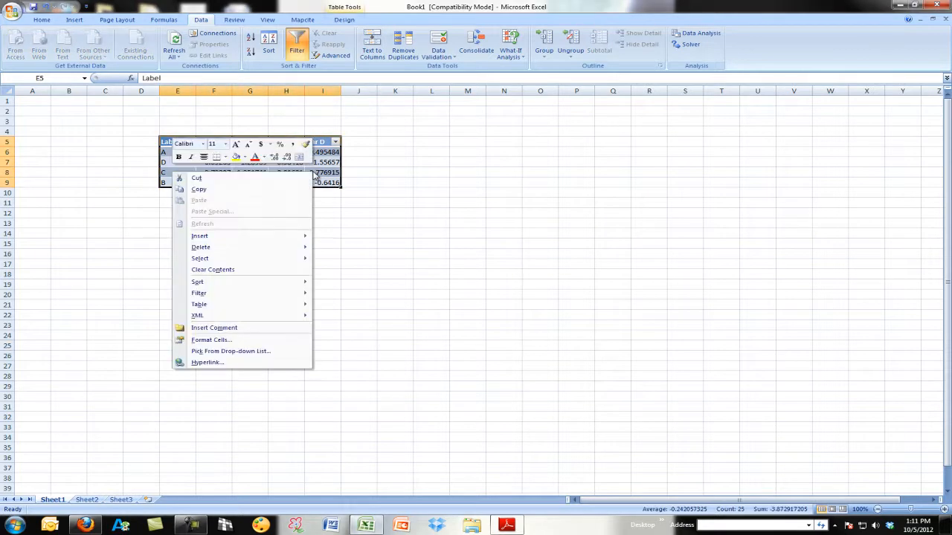
{"action": "left_click", "coordinate": [252, 270]}
{"action": "left_click", "coordinate": [252, 271]}
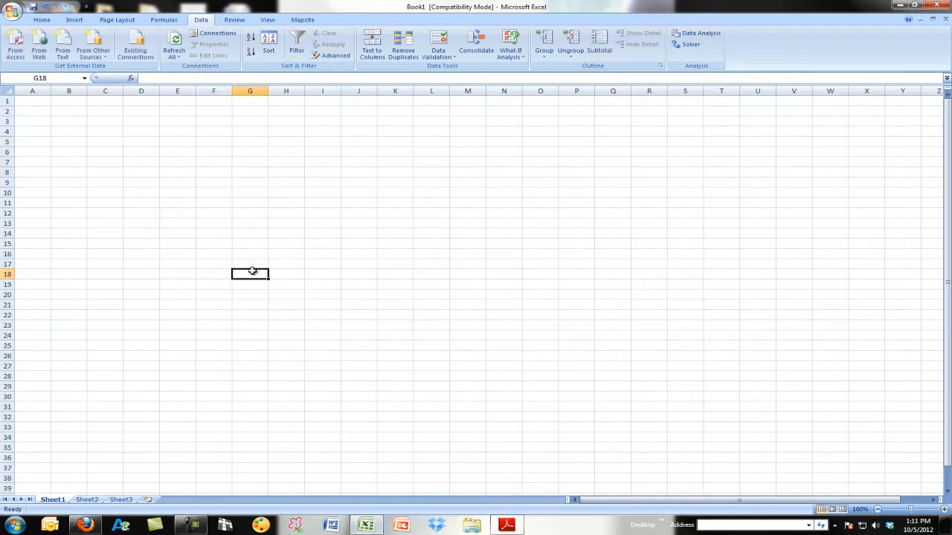
Step: Look through the Data Analysis tools and open Random Number Generation
{"action": "left_click", "coordinate": [178, 160]}
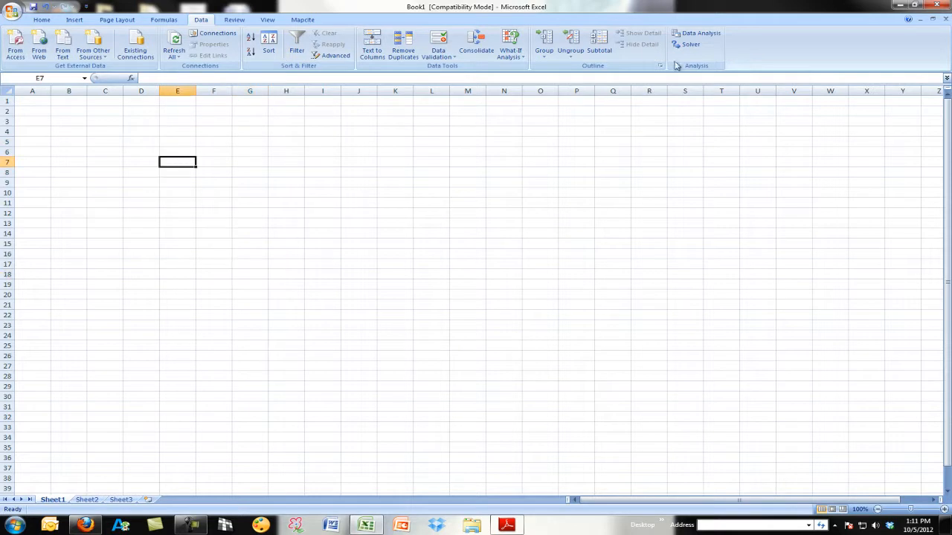
{"action": "left_click", "coordinate": [697, 34]}
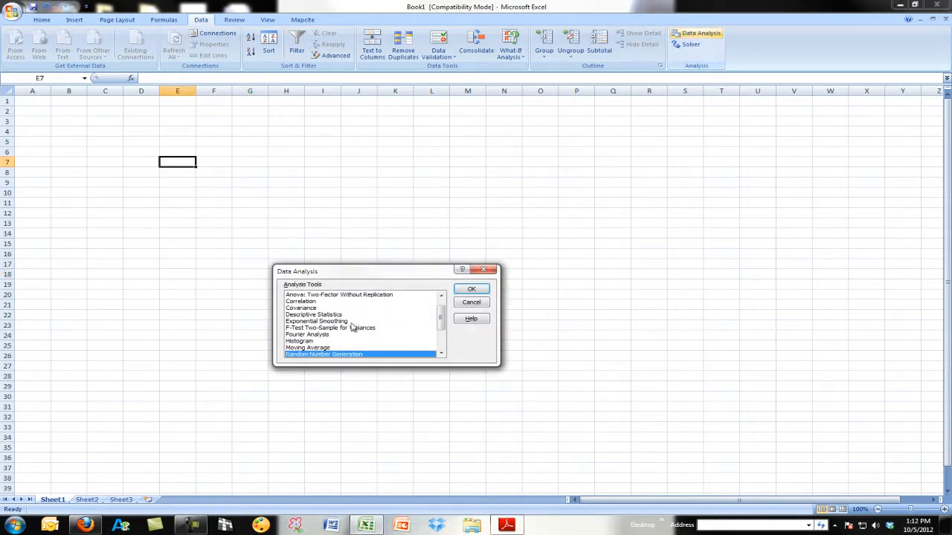
{"action": "left_click_drag", "start_coordinate": [442, 322], "coordinate": [442, 315]}
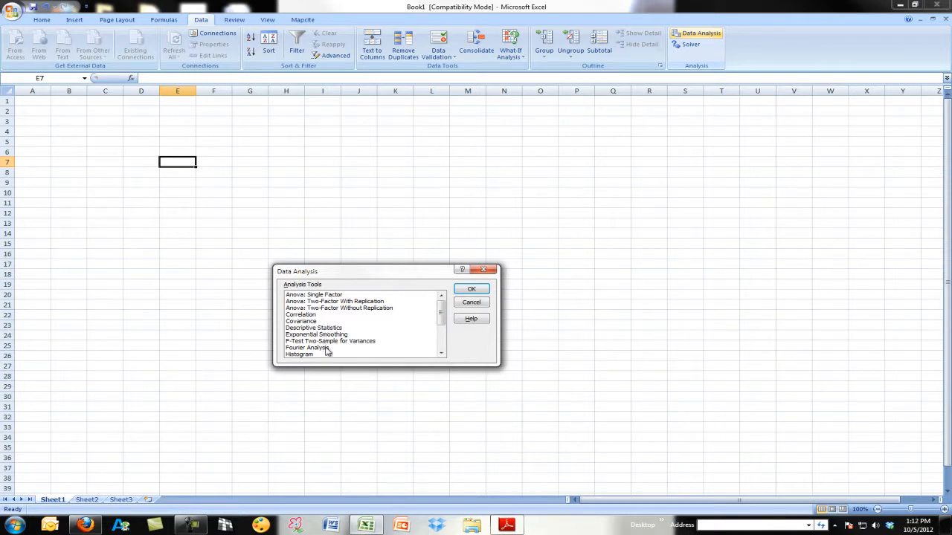
{"action": "left_click_drag", "start_coordinate": [440, 323], "coordinate": [440, 339]}
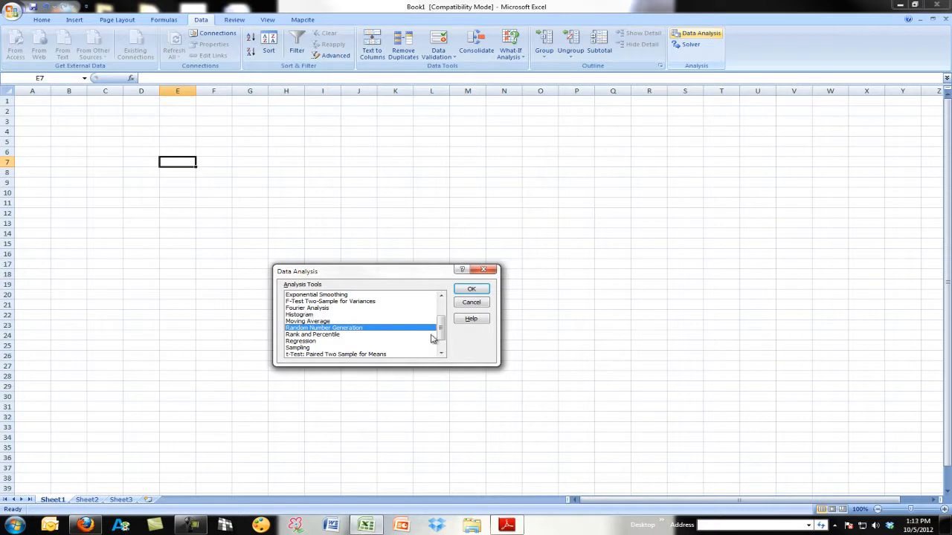
{"action": "left_click_drag", "start_coordinate": [438, 334], "coordinate": [441, 350]}
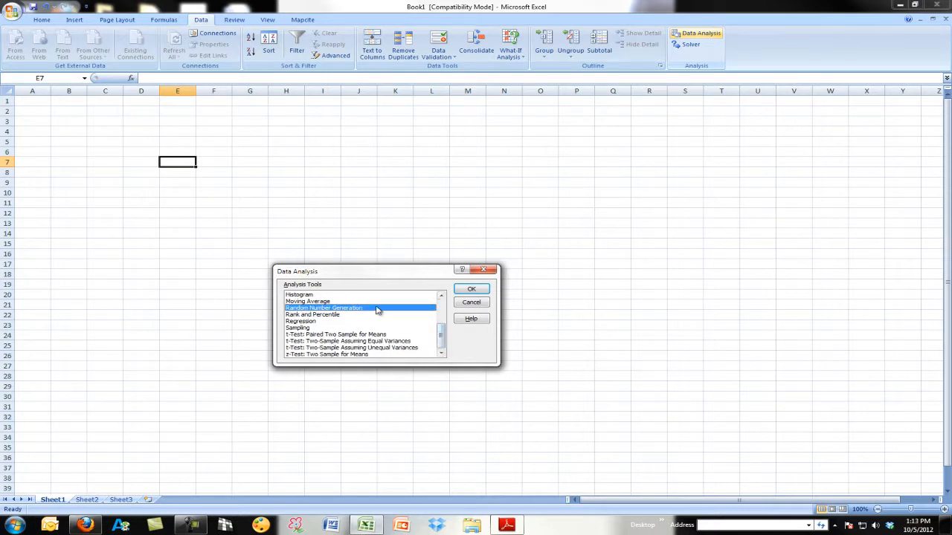
{"action": "left_click", "coordinate": [458, 291]}
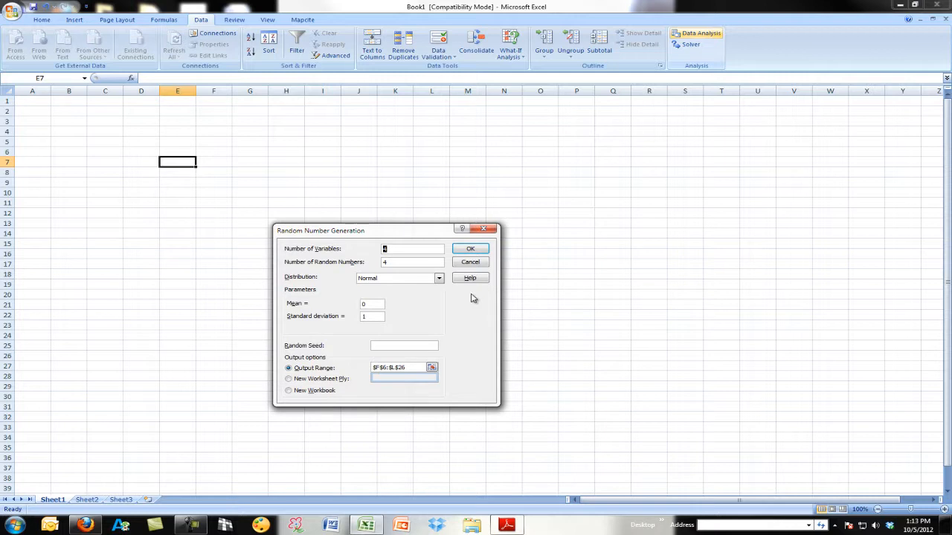
Step: Generate 10 variables of 10 normally distributed random numbers with mean 10 and standard deviation 5 on a new worksheet
{"action": "type", "text": "10"}
{"action": "left_click_drag", "start_coordinate": [395, 262], "coordinate": [380, 268]}
{"action": "type", "text": "10"}
{"action": "left_click_drag", "start_coordinate": [370, 307], "coordinate": [360, 306]}
{"action": "type", "text": "10"}
{"action": "left_click_drag", "start_coordinate": [371, 316], "coordinate": [362, 315]}
{"action": "type", "text": "5"}
{"action": "left_click", "coordinate": [289, 380]}
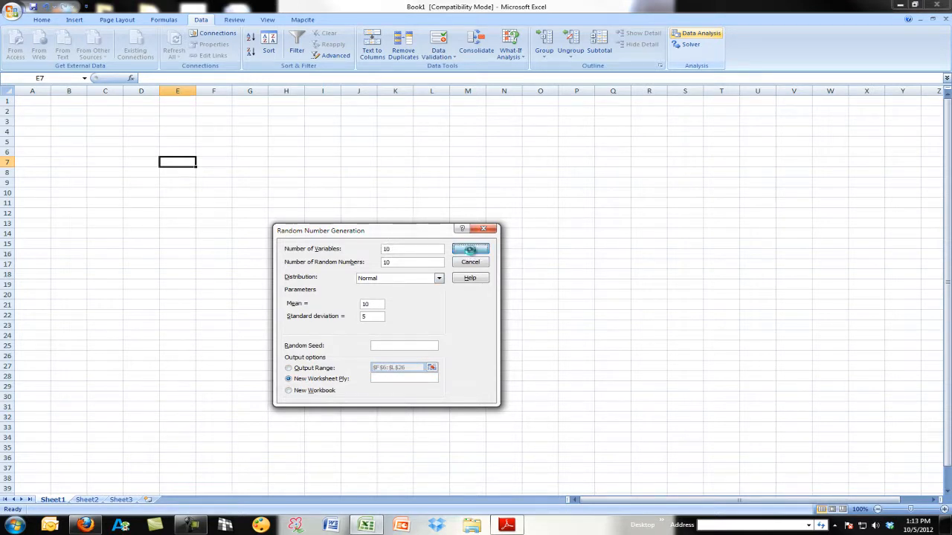
{"action": "left_click", "coordinate": [470, 249]}
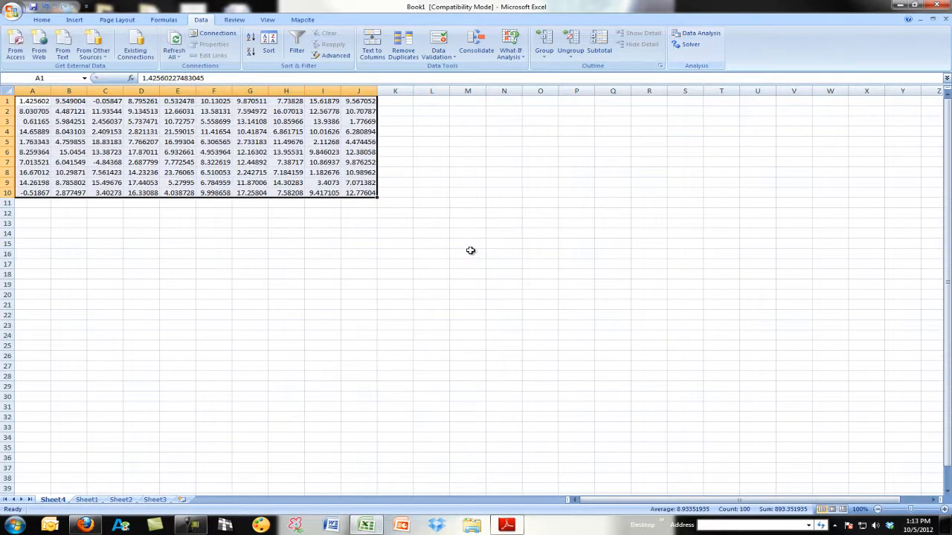
Step: Move the generated number block from A1:J10 to G16:P25
{"action": "left_click", "coordinate": [252, 295]}
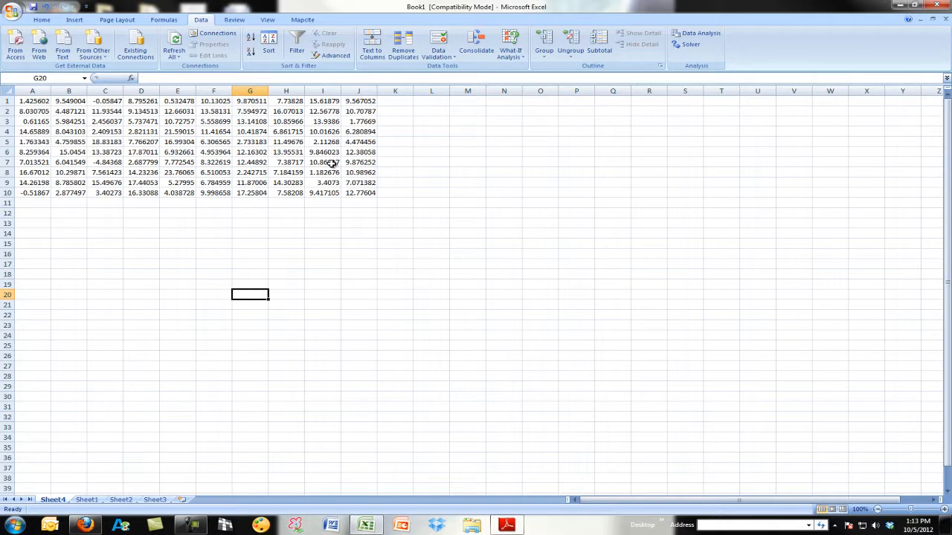
{"action": "left_click_drag", "start_coordinate": [23, 102], "coordinate": [595, 347]}
{"action": "left_click", "coordinate": [368, 213]}
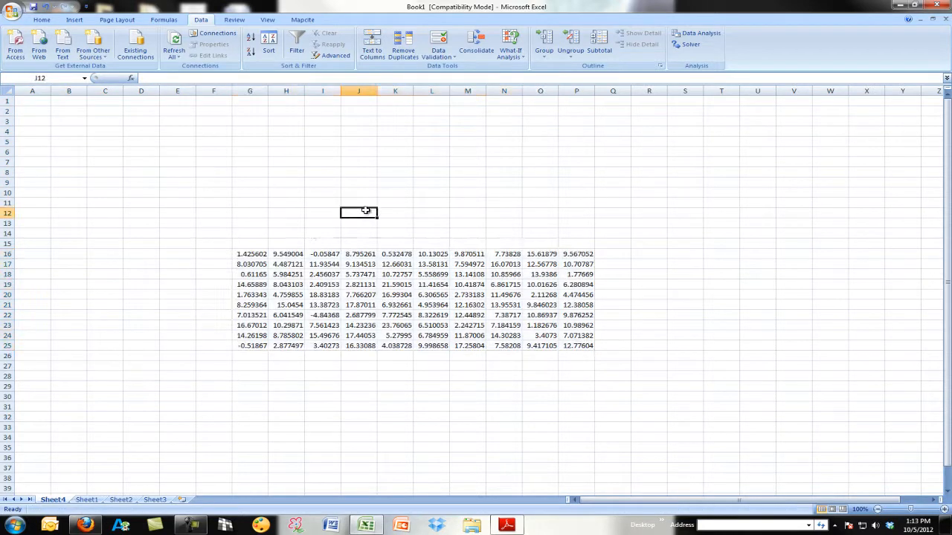
Step: Enter the header "Label" in cell F15, beside and above the number block
{"action": "left_click", "coordinate": [220, 243]}
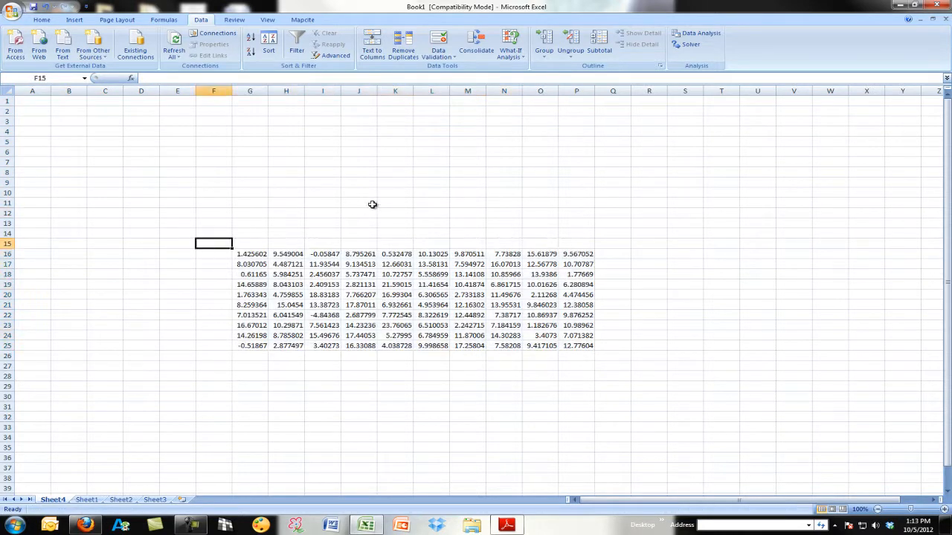
{"action": "type", "text": "Line"}
{"action": "key", "text": "BackSpace"}
{"action": "key", "text": "BackSpace"}
{"action": "key", "text": "BackSpace"}
{"action": "key", "text": "BackSpace"}
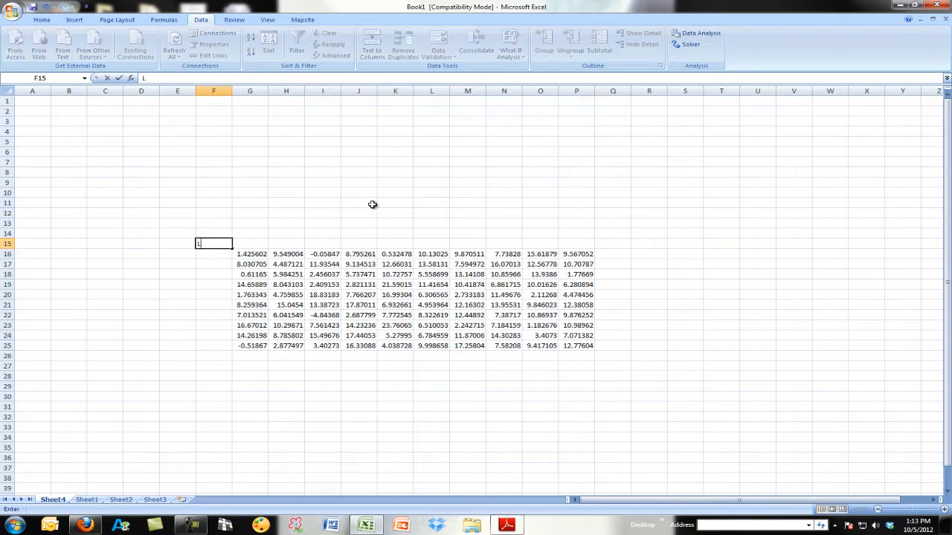
{"action": "type", "text": "Label"}
{"action": "key", "text": "Return"}
Step: Label the ten data rows A through J in cells F16:F25
{"action": "type", "text": "A B C D E"}
{"action": "key", "text": "Return"}
{"action": "type", "text": "F"}
{"action": "key", "text": "Return"}
{"action": "type", "text": "G"}
{"action": "key", "text": "Return"}
{"action": "type", "text": "H"}
{"action": "key", "text": "Return"}
{"action": "type", "text": "I"}
{"action": "key", "text": "Return"}
{"action": "type", "text": "J"}
{"action": "key", "text": "Return"}
{"action": "type", "text": "K"}
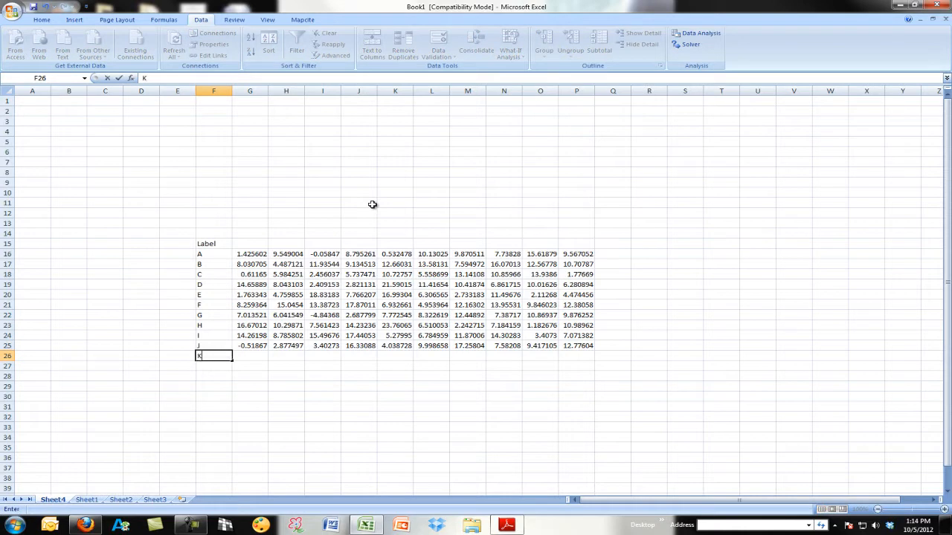
{"action": "key", "text": "Escape"}
Step: Enter the header "V A" above the first number column in cell G15
{"action": "key", "text": "Up"}
{"action": "key", "text": "Up"}
{"action": "key", "text": "Up"}
{"action": "key", "text": "Up"}
{"action": "key", "text": "Up"}
{"action": "key", "text": "Up"}
{"action": "key", "text": "Up"}
{"action": "key", "text": "Up"}
{"action": "key", "text": "Up"}
{"action": "key", "text": "Up"}
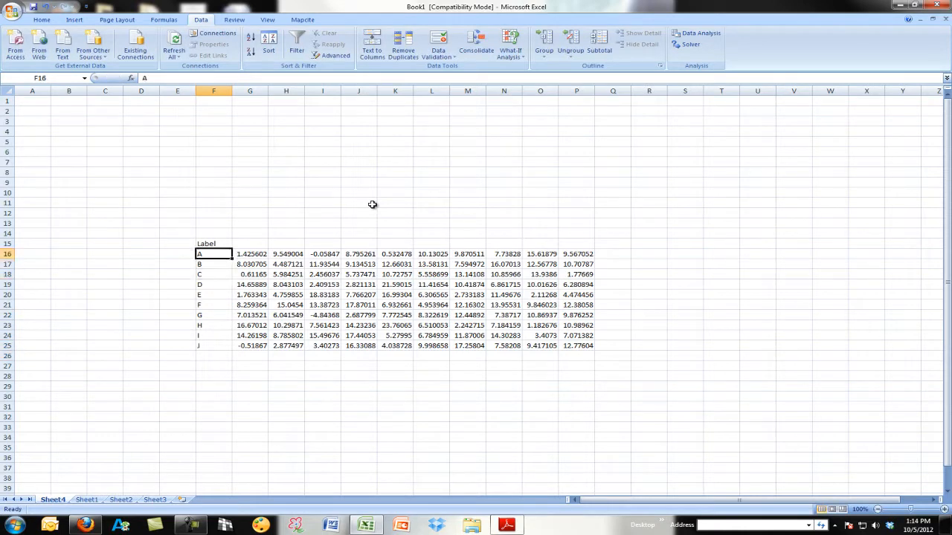
{"action": "key", "text": "Up"}
{"action": "key", "text": "Right"}
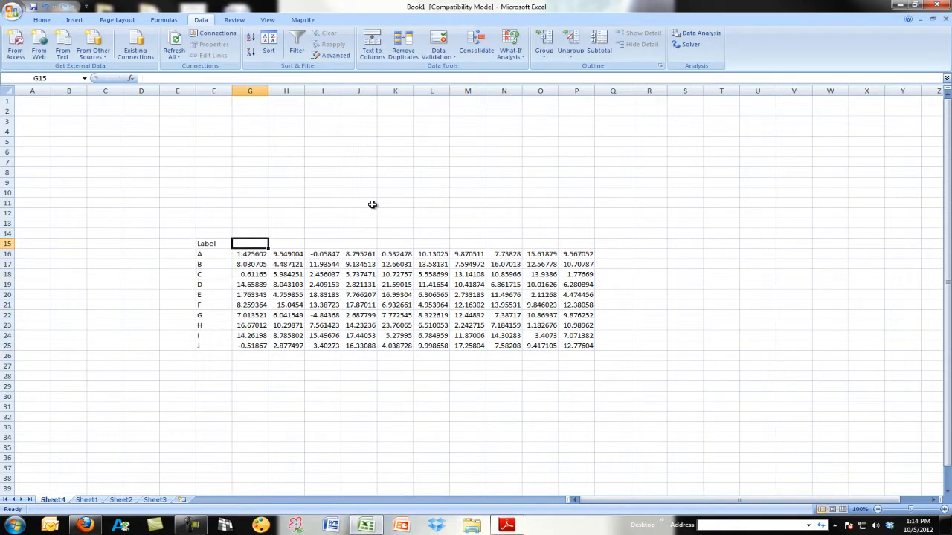
{"action": "type", "text": "vAR"}
{"action": "key", "text": "BackSpace"}
{"action": "key", "text": "BackSpace"}
{"action": "key", "text": "BackSpace"}
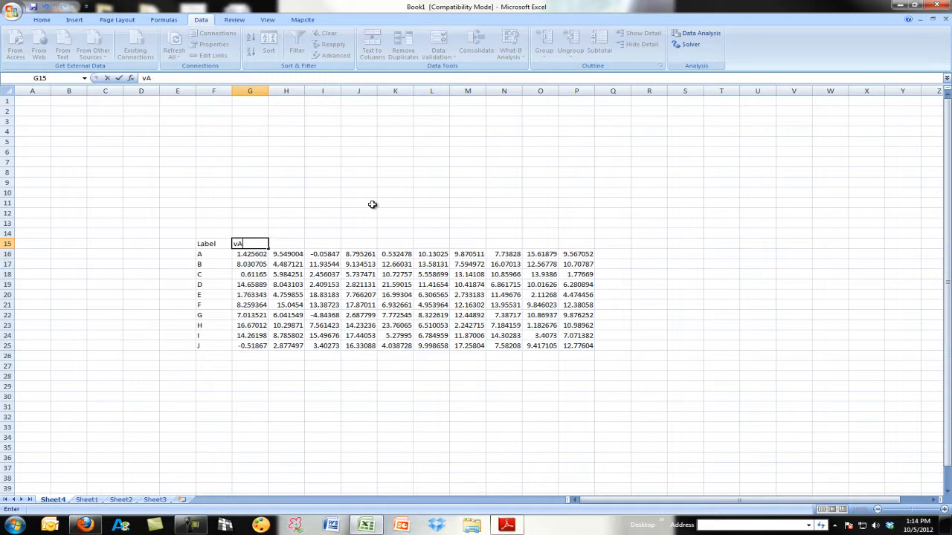
{"action": "type", "text": "V A"}
{"action": "key", "text": "Tab"}
Step: Enter the headers "V B" through "V J" above the remaining number columns in cells H15:P15
{"action": "type", "text": "V"}
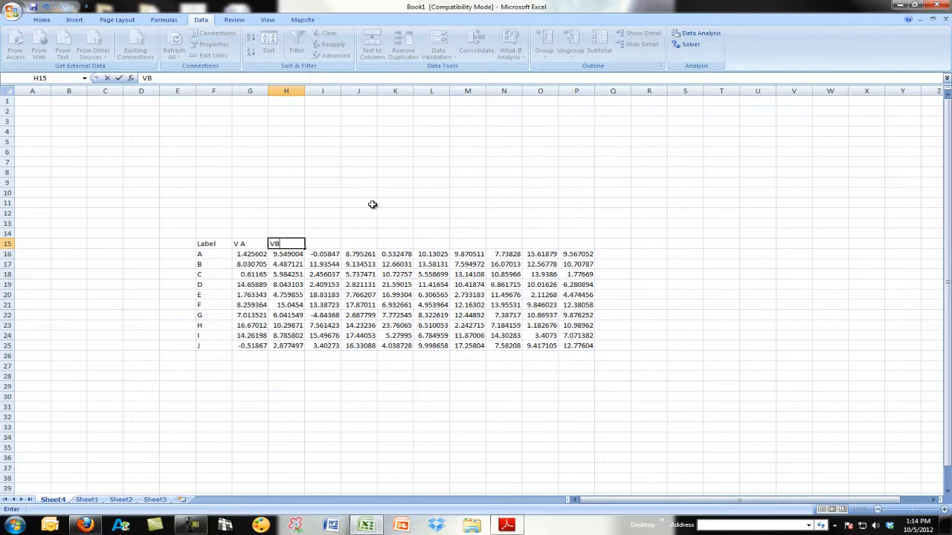
{"action": "type", "text": " B"}
{"action": "key", "text": "Tab"}
{"action": "type", "text": "V C"}
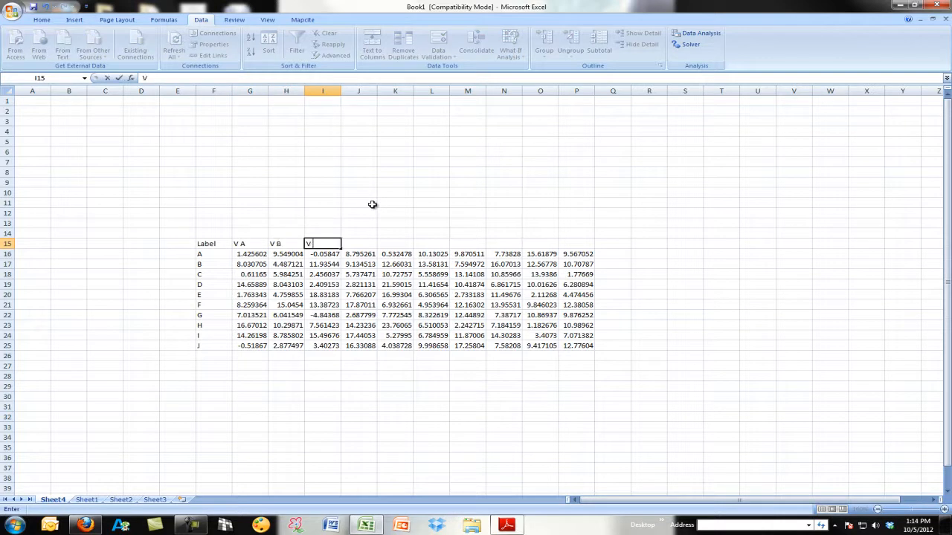
{"action": "key", "text": "Tab"}
{"action": "type", "text": "V D"}
{"action": "key", "text": "Tab"}
{"action": "type", "text": "V"}
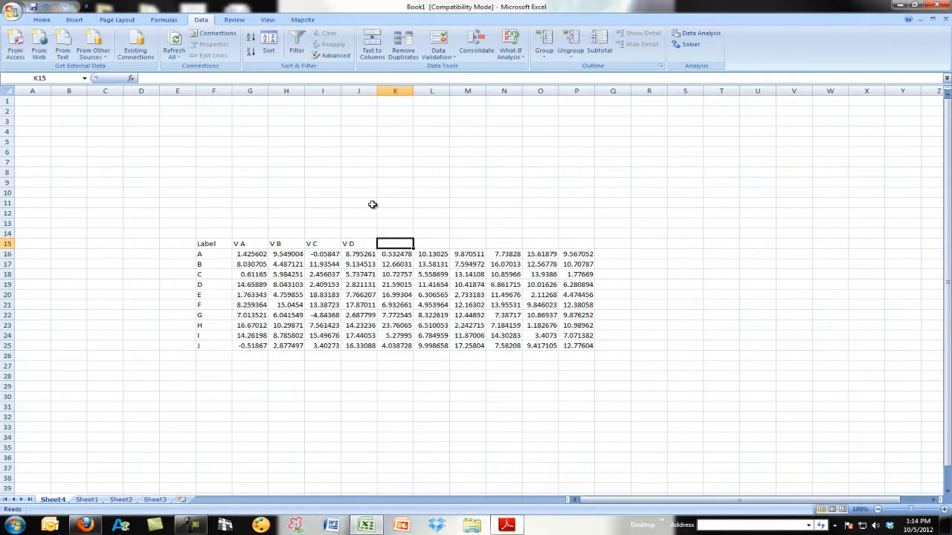
{"action": "type", "text": " E"}
{"action": "key", "text": "Tab"}
{"action": "type", "text": "V F"}
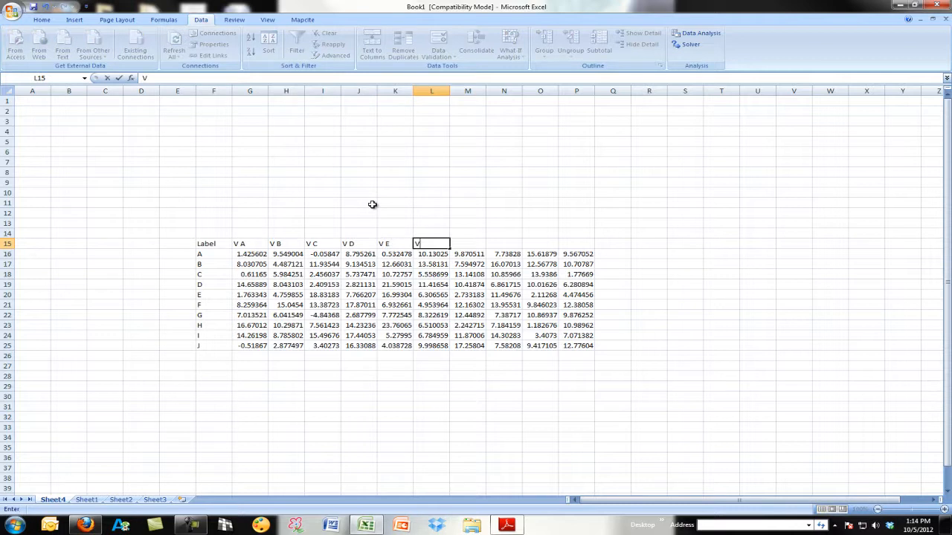
{"action": "key", "text": "Tab"}
{"action": "type", "text": "V G"}
{"action": "key", "text": "Tab"}
{"action": "type", "text": "V H"}
{"action": "key", "text": "Tab"}
{"action": "type", "text": "V I"}
{"action": "key", "text": "Tab"}
{"action": "type", "text": "V J"}
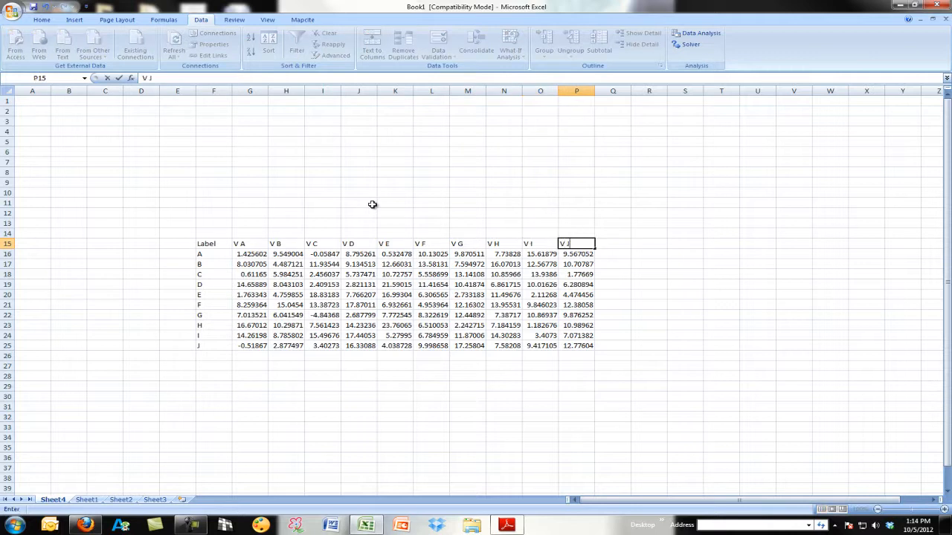
{"action": "key", "text": "Tab"}
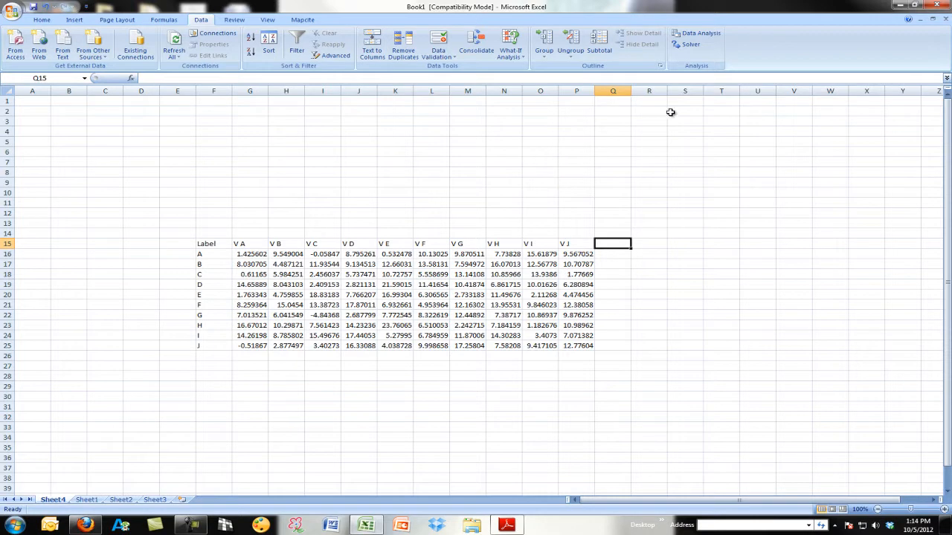
Step: On Sheet1, review the Random Number Generation settings and available distributions without generating any data
{"action": "left_click", "coordinate": [96, 501]}
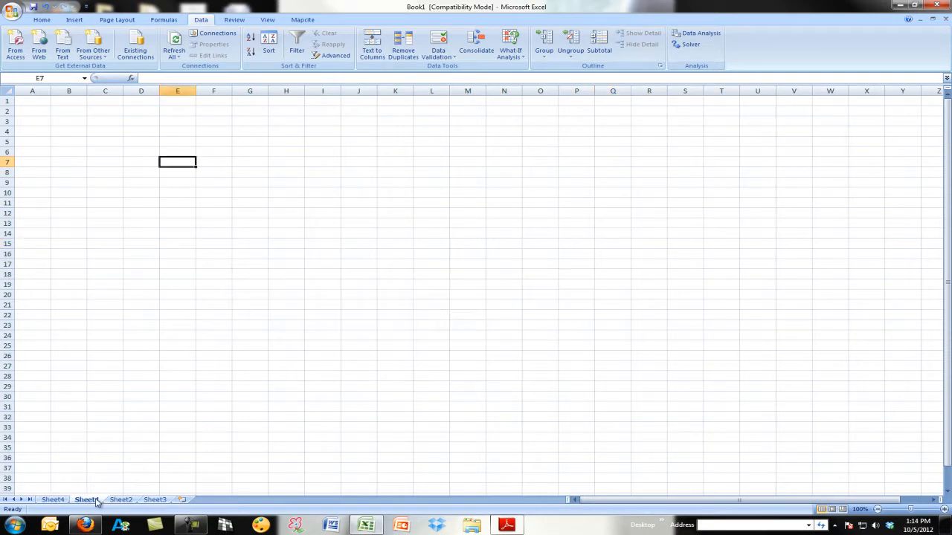
{"action": "left_click", "coordinate": [690, 34]}
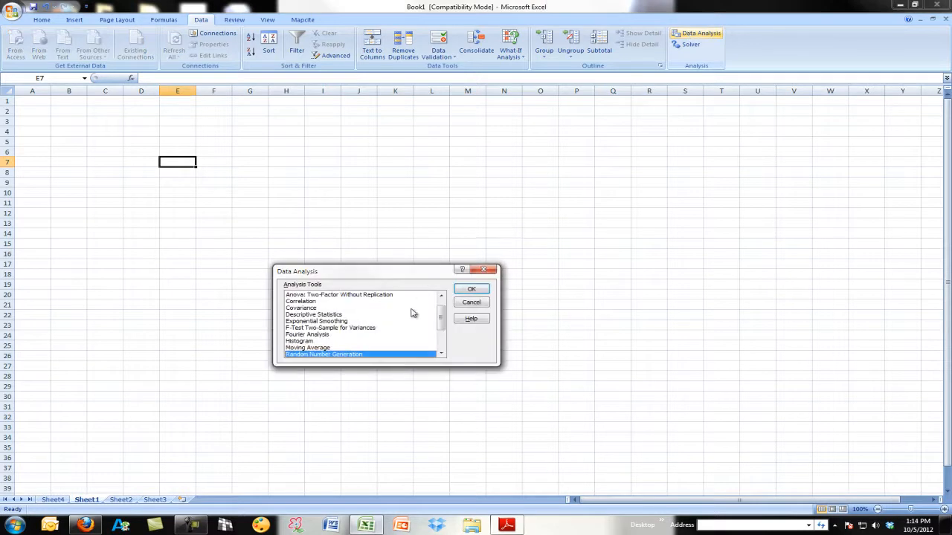
{"action": "mouse_move", "coordinate": [444, 326]}
{"action": "left_mouse_down"}
{"action": "mouse_move", "coordinate": [439, 313]}
{"action": "mouse_move", "coordinate": [442, 327]}
{"action": "left_mouse_up"}
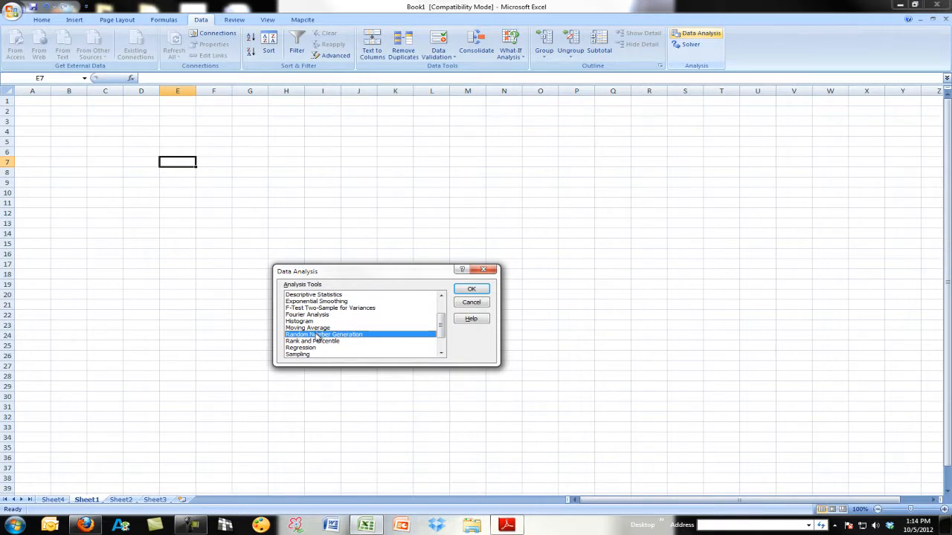
{"action": "left_click", "coordinate": [471, 290]}
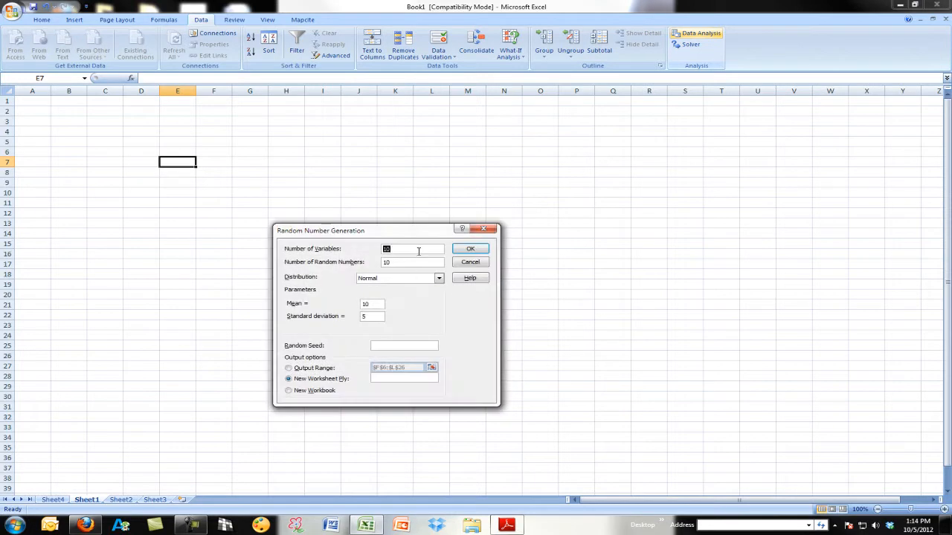
{"action": "left_click", "coordinate": [392, 250]}
{"action": "left_click", "coordinate": [392, 261]}
{"action": "left_click", "coordinate": [393, 280]}
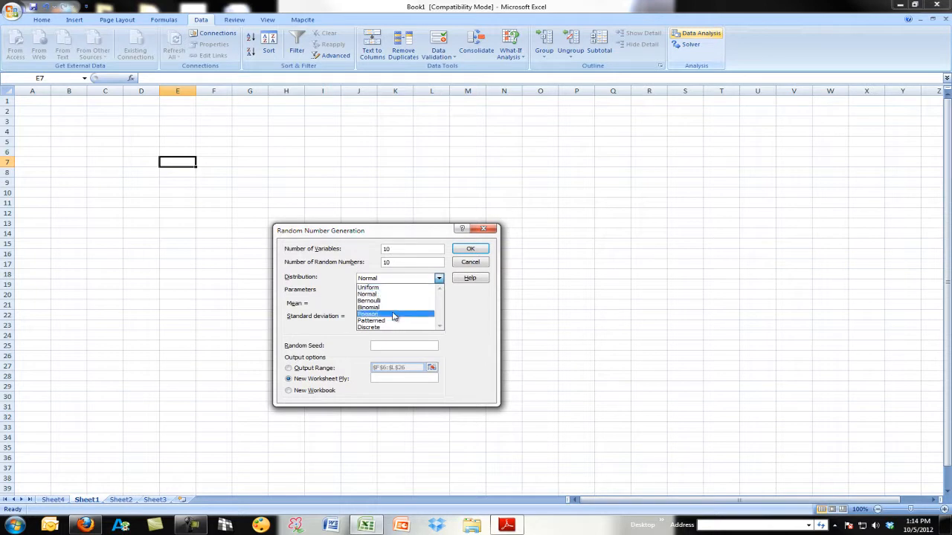
{"action": "left_click", "coordinate": [352, 302]}
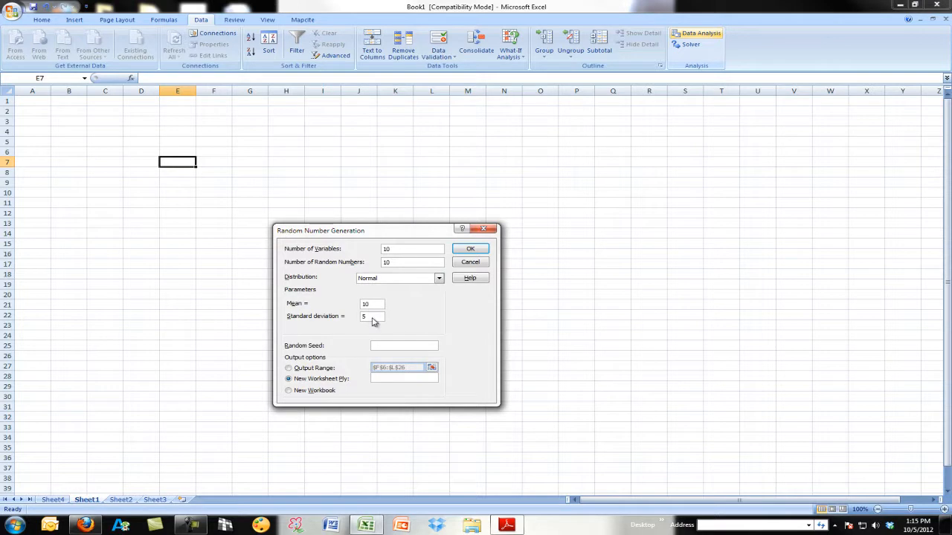
{"action": "left_click", "coordinate": [369, 317]}
{"action": "left_click", "coordinate": [470, 264]}
{"action": "left_click", "coordinate": [473, 303]}
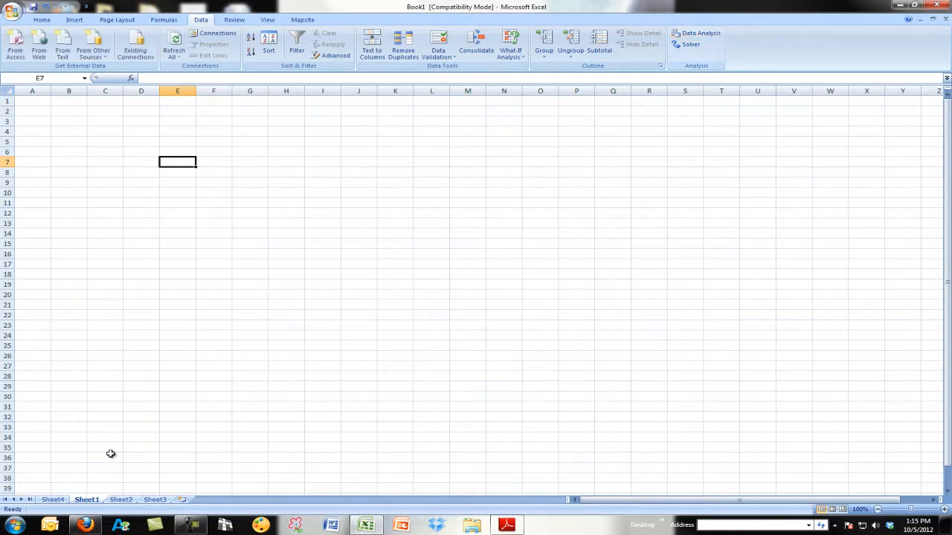
Step: Return to Sheet4 and select the Label header cell F15
{"action": "left_click", "coordinate": [64, 500]}
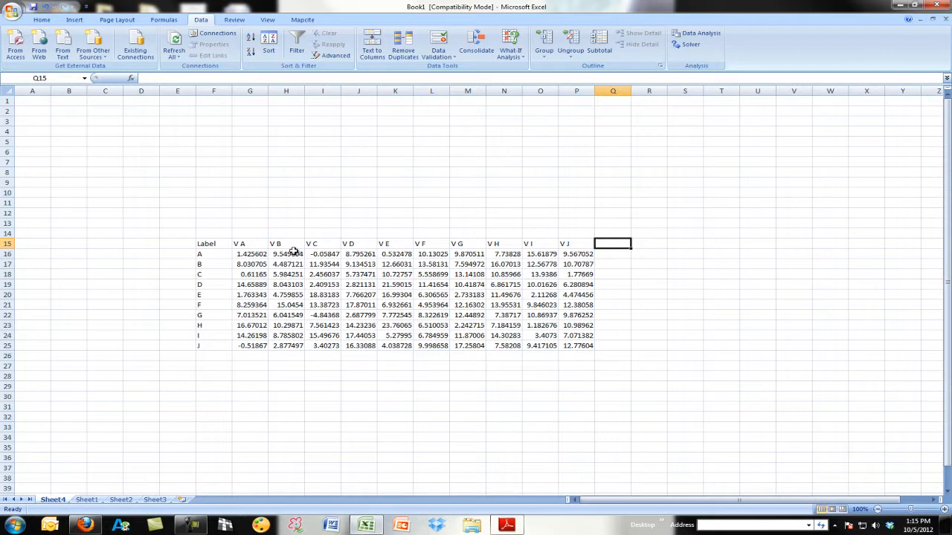
{"action": "left_click", "coordinate": [221, 244]}
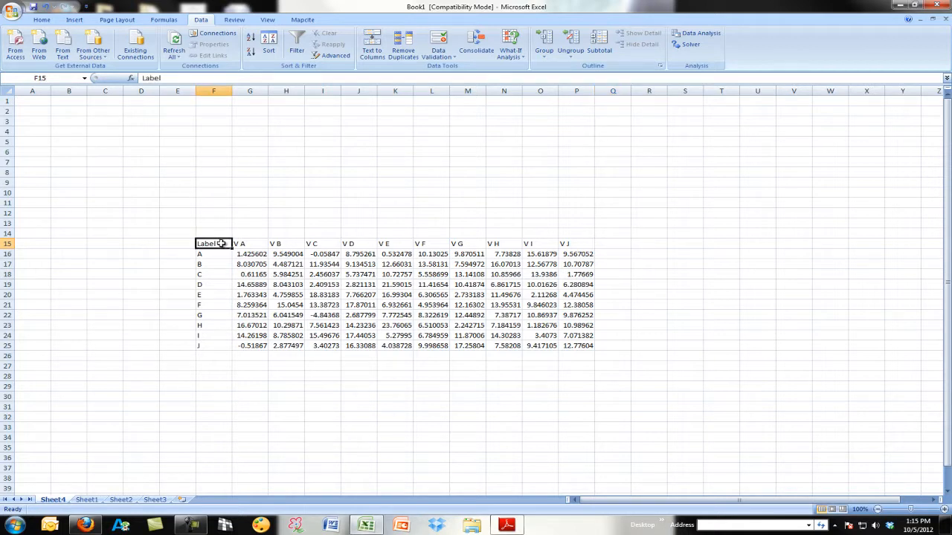
{"action": "key", "text": "Up"}
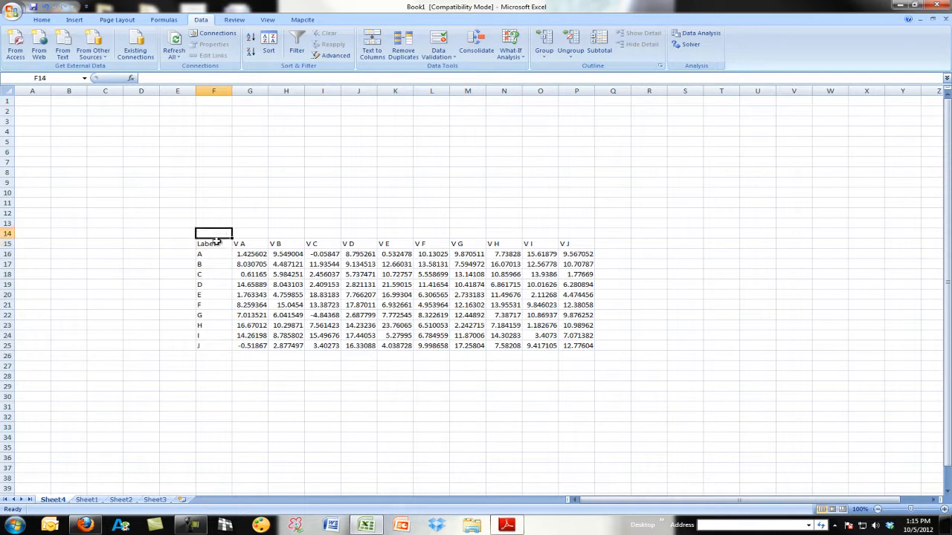
{"action": "left_click", "coordinate": [214, 242]}
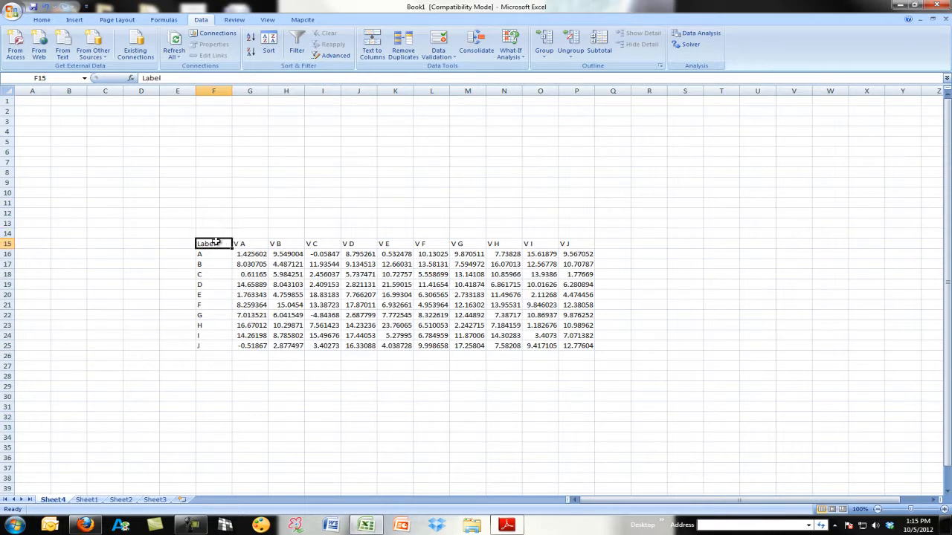
Step: Convert the labelled data range F15:P25 into a table, keeping its first row as headers
{"action": "left_click", "coordinate": [78, 22]}
{"action": "left_click", "coordinate": [48, 42]}
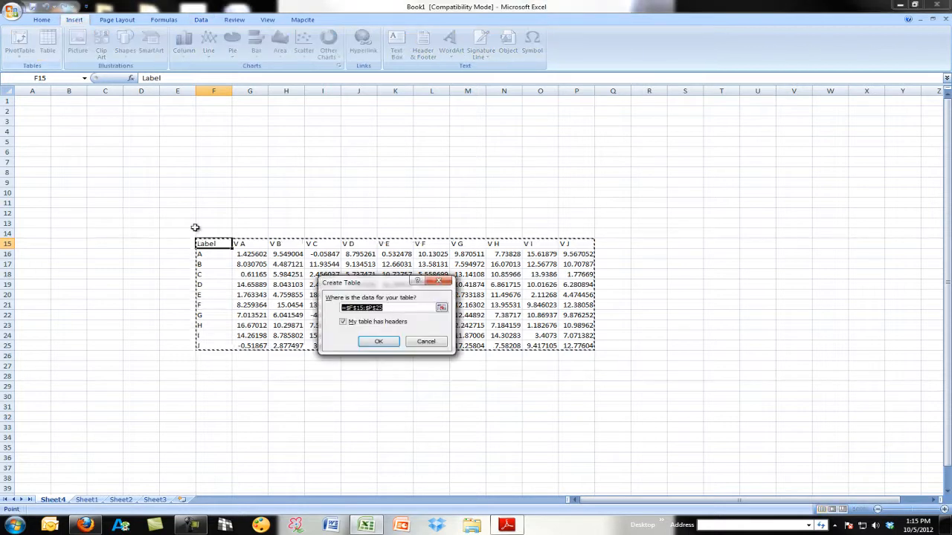
{"action": "left_click_drag", "start_coordinate": [386, 285], "coordinate": [407, 162]}
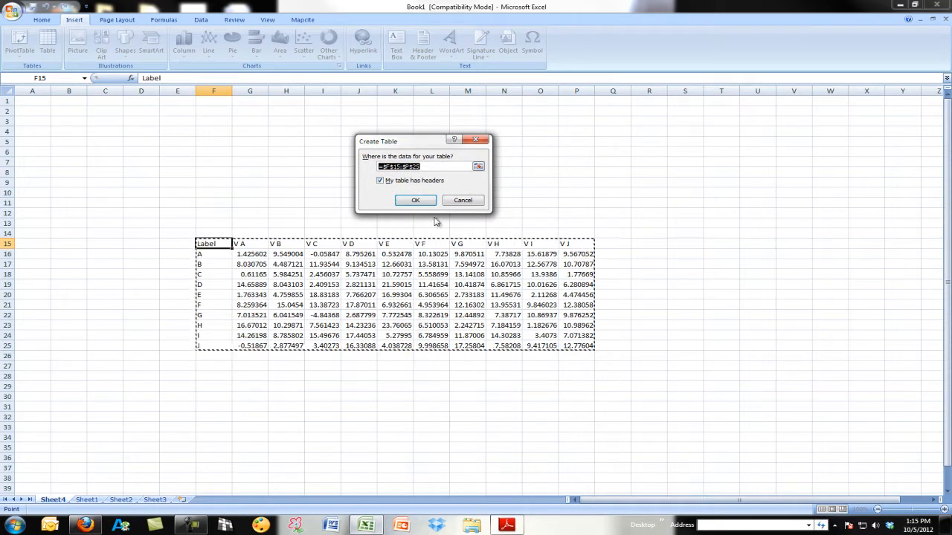
{"action": "left_click", "coordinate": [415, 201]}
{"action": "left_click", "coordinate": [428, 203]}
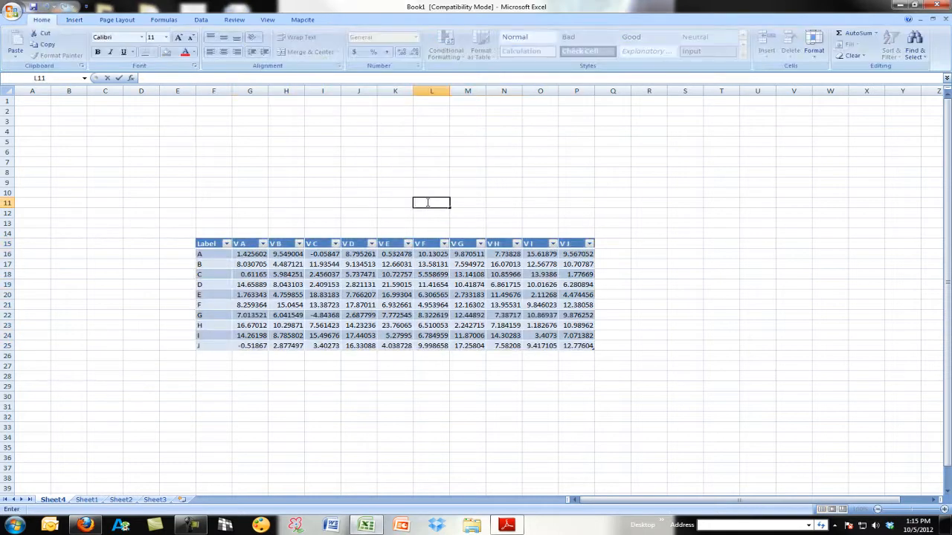
{"action": "left_click", "coordinate": [362, 213]}
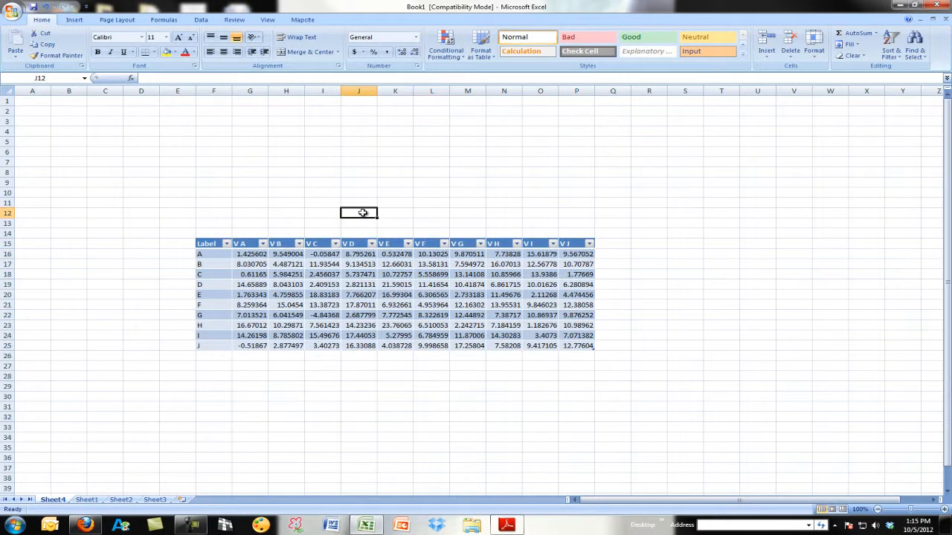
Step: Select cell J13 above the V D column and review the available Data Analysis tools without running any
{"action": "left_click", "coordinate": [357, 245]}
{"action": "left_click", "coordinate": [357, 253]}
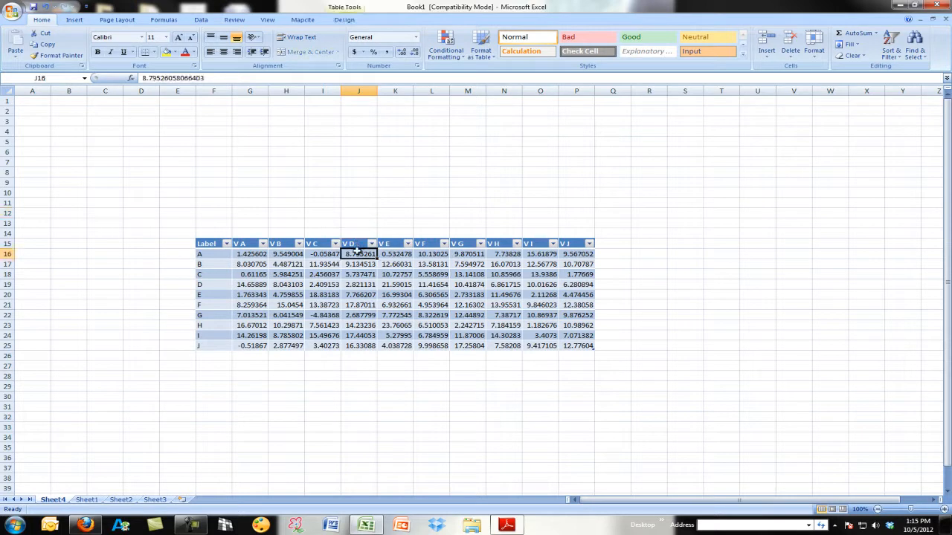
{"action": "left_click", "coordinate": [357, 223]}
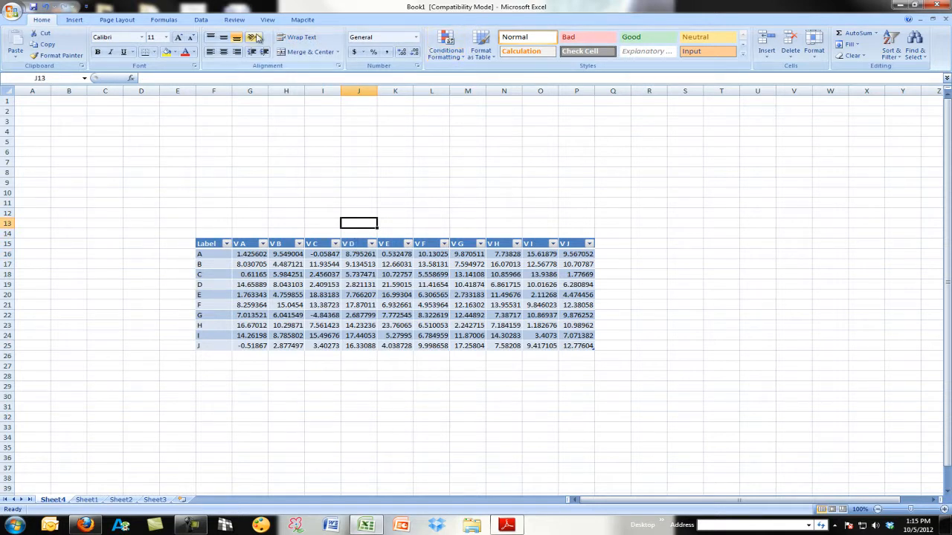
{"action": "left_click", "coordinate": [201, 20]}
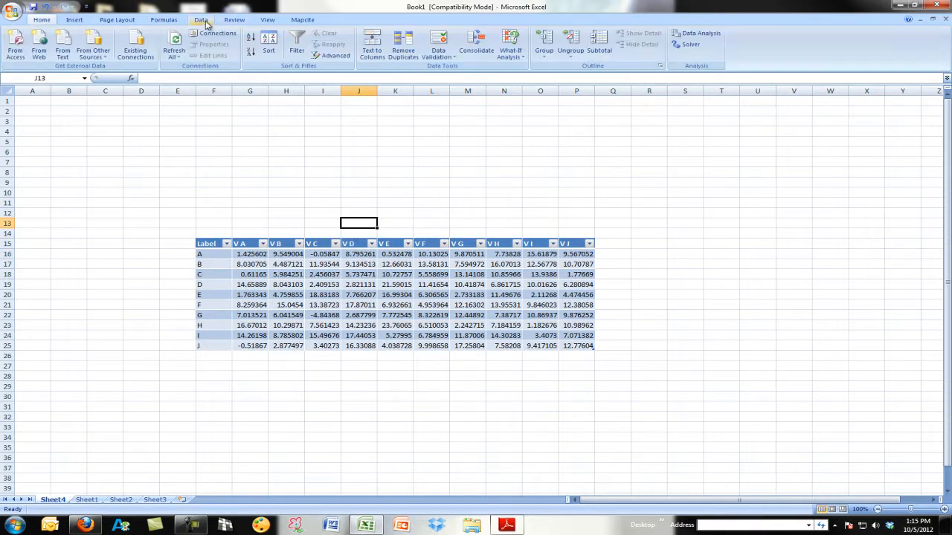
{"action": "left_click", "coordinate": [693, 37]}
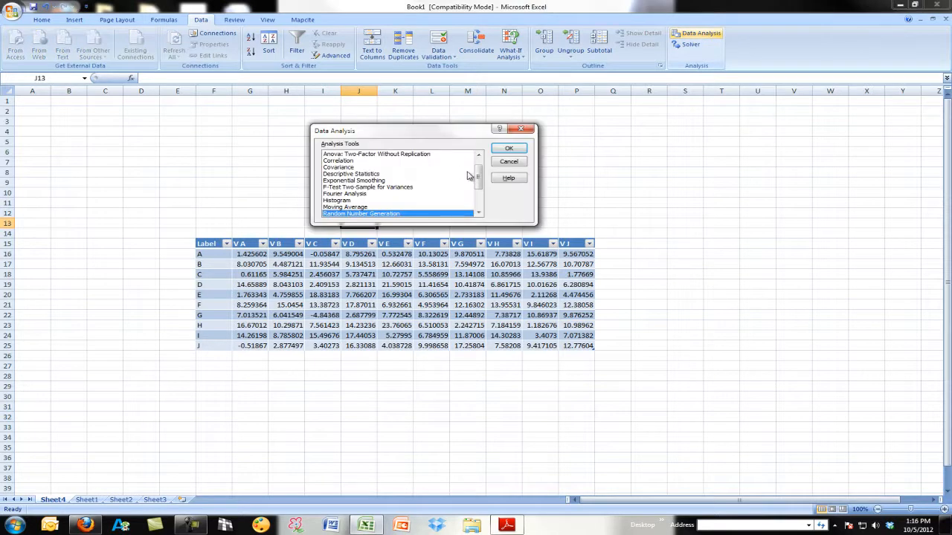
{"action": "left_click_drag", "start_coordinate": [478, 175], "coordinate": [480, 199]}
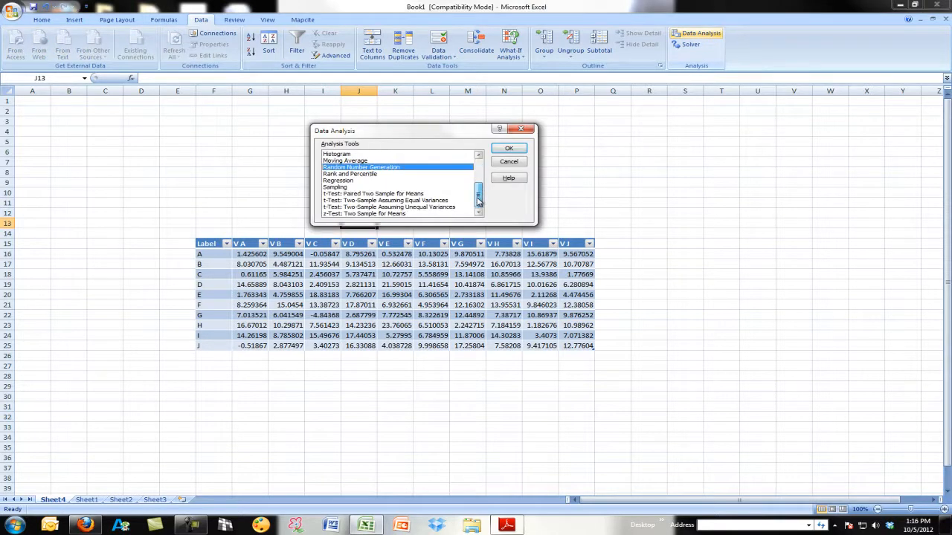
{"action": "left_click", "coordinate": [509, 161]}
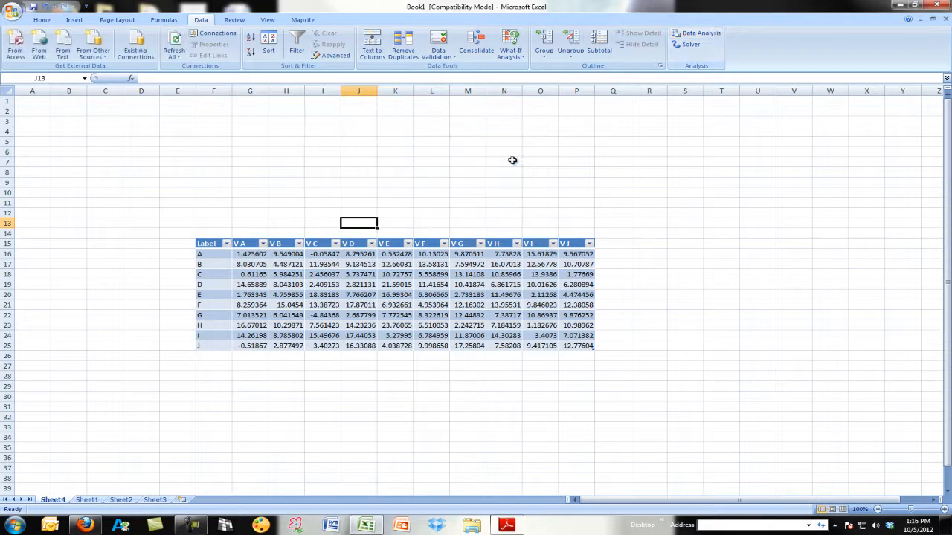
Step: Insert an AVERAGE function in cell J13 for the V D values in J16:J25
{"action": "left_click", "coordinate": [131, 78]}
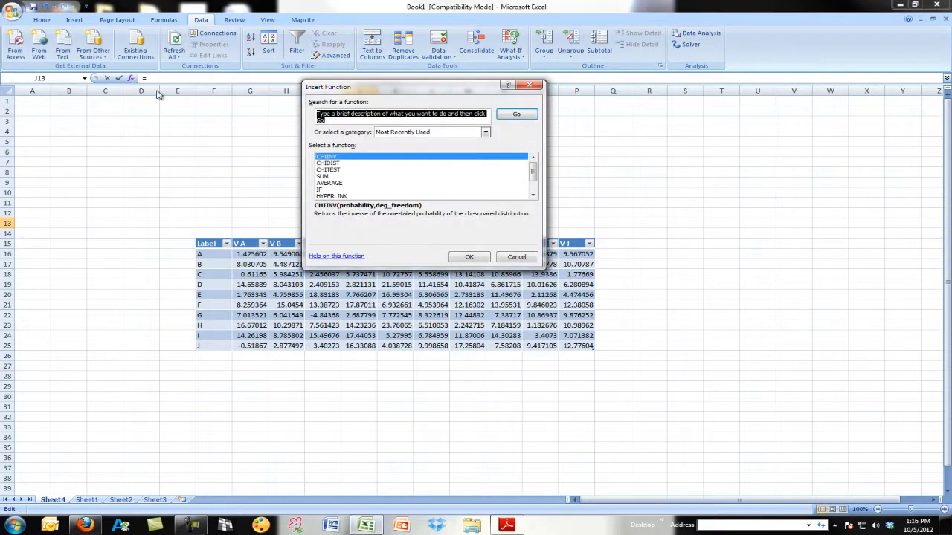
{"action": "left_click", "coordinate": [336, 183]}
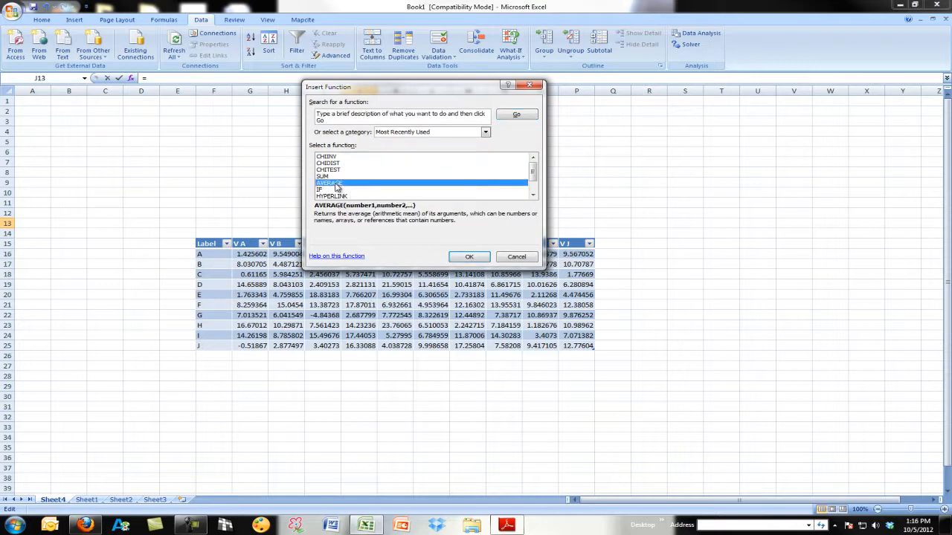
{"action": "left_click_drag", "start_coordinate": [373, 87], "coordinate": [553, 133]}
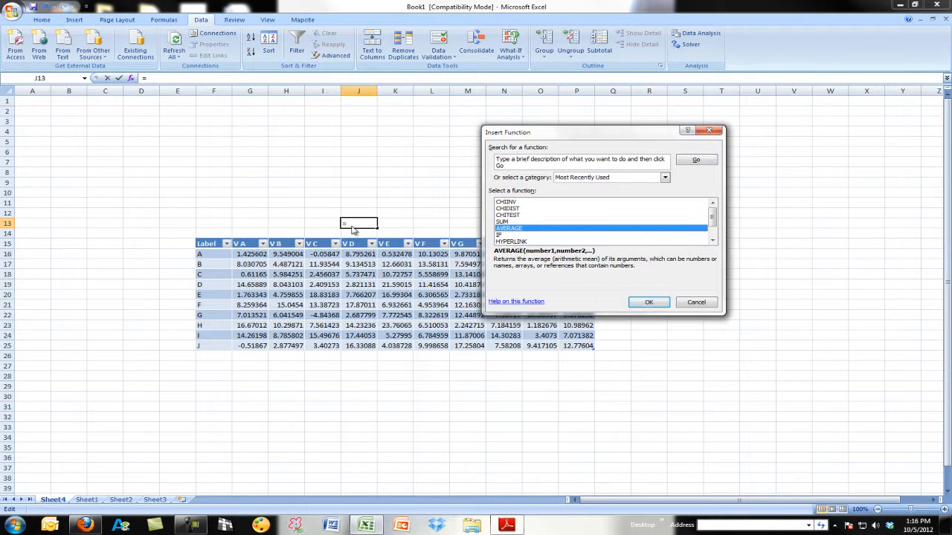
{"action": "left_click", "coordinate": [644, 303]}
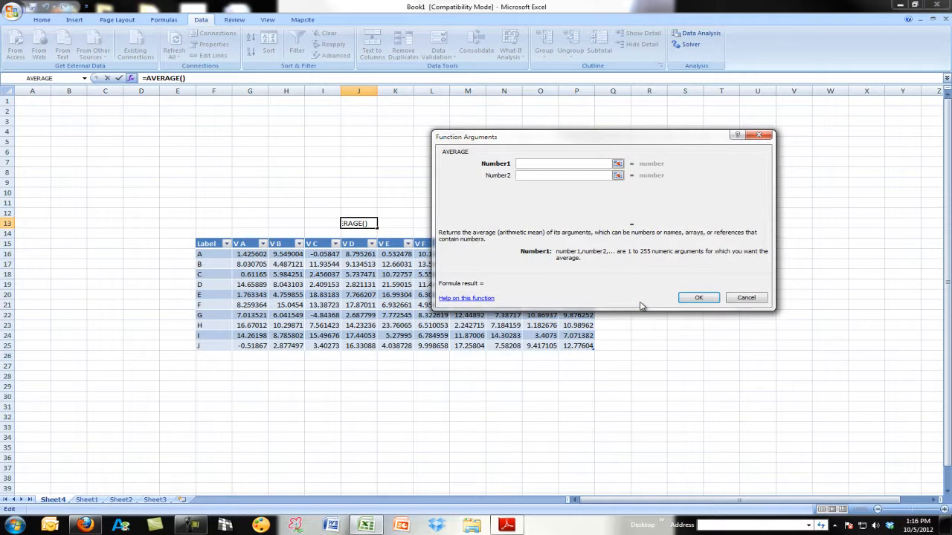
{"action": "left_click", "coordinate": [361, 254]}
{"action": "left_click_drag", "start_coordinate": [360, 254], "coordinate": [360, 346]}
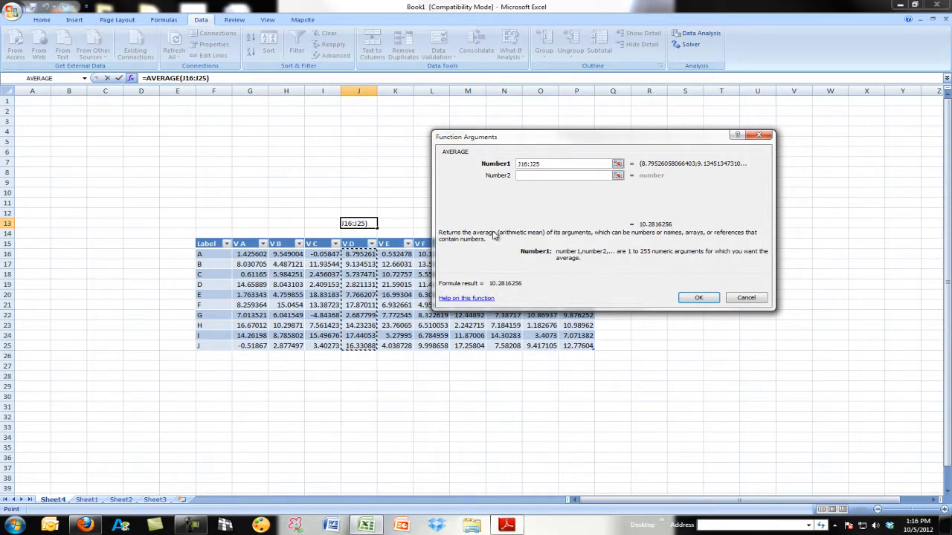
{"action": "left_click", "coordinate": [694, 297]}
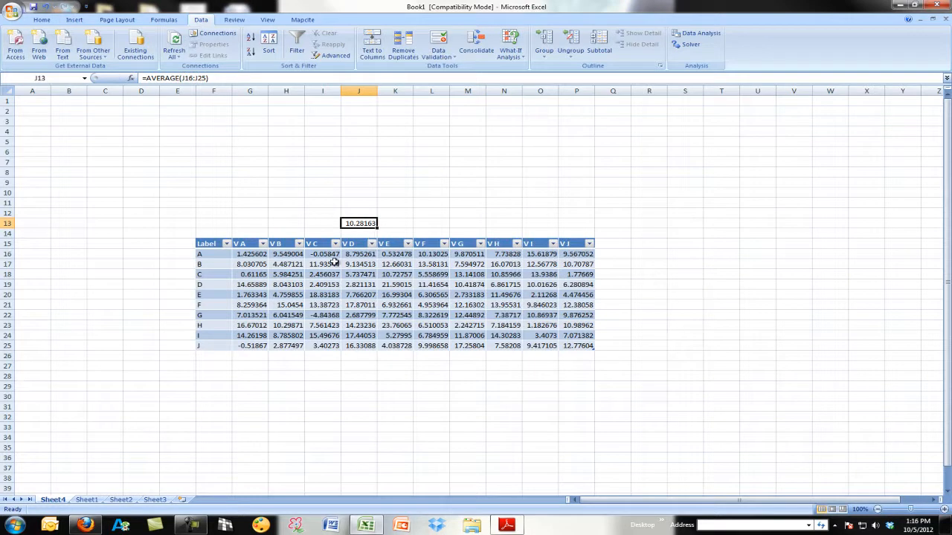
Step: Try 0 as the V D value of row C in cell J18 to test the average formula, and undo the change
{"action": "left_click_drag", "start_coordinate": [351, 255], "coordinate": [359, 326]}
{"action": "left_click", "coordinate": [357, 223]}
{"action": "left_click", "coordinate": [356, 274]}
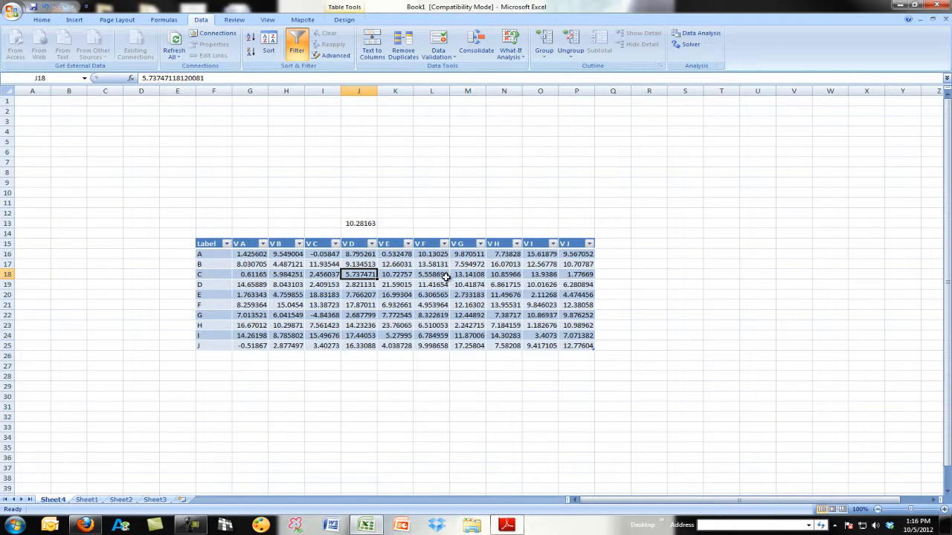
{"action": "type", "text": "0"}
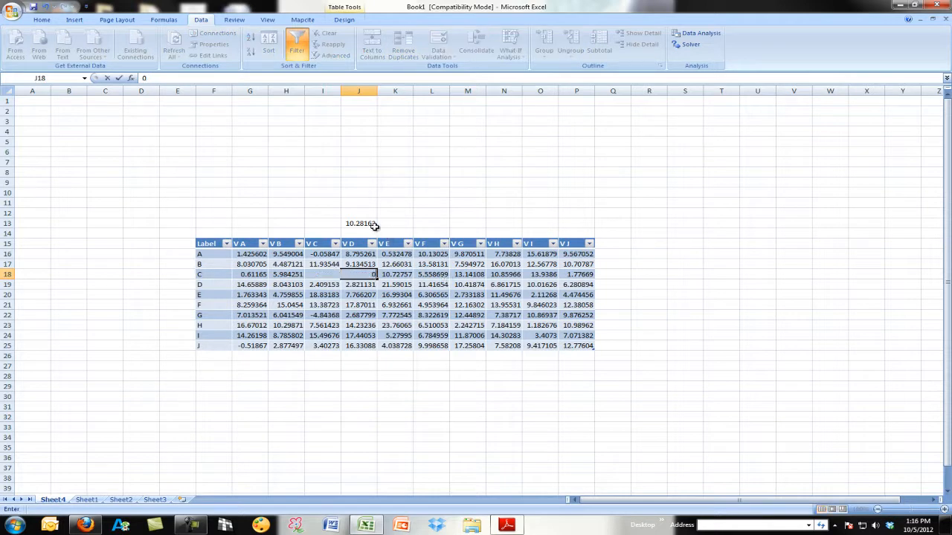
{"action": "key", "text": "Return"}
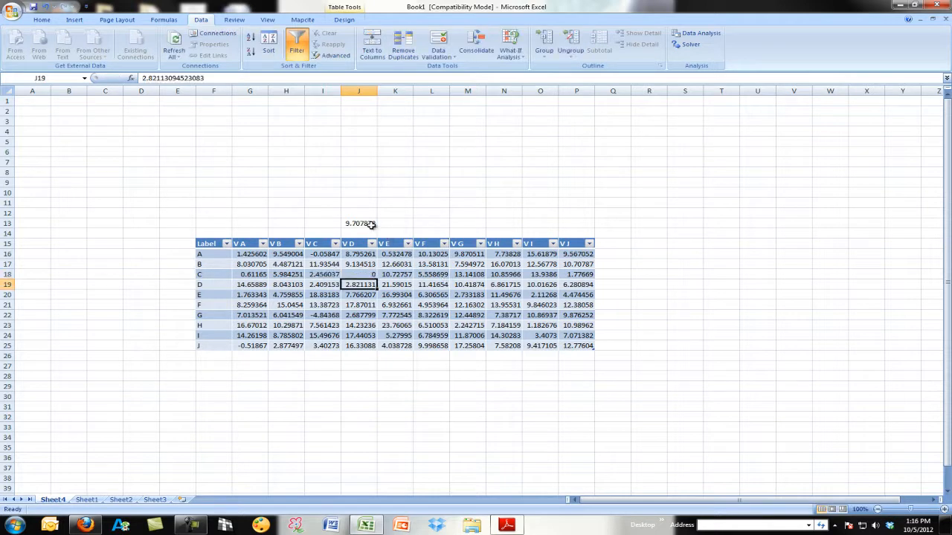
{"action": "left_click", "coordinate": [358, 274]}
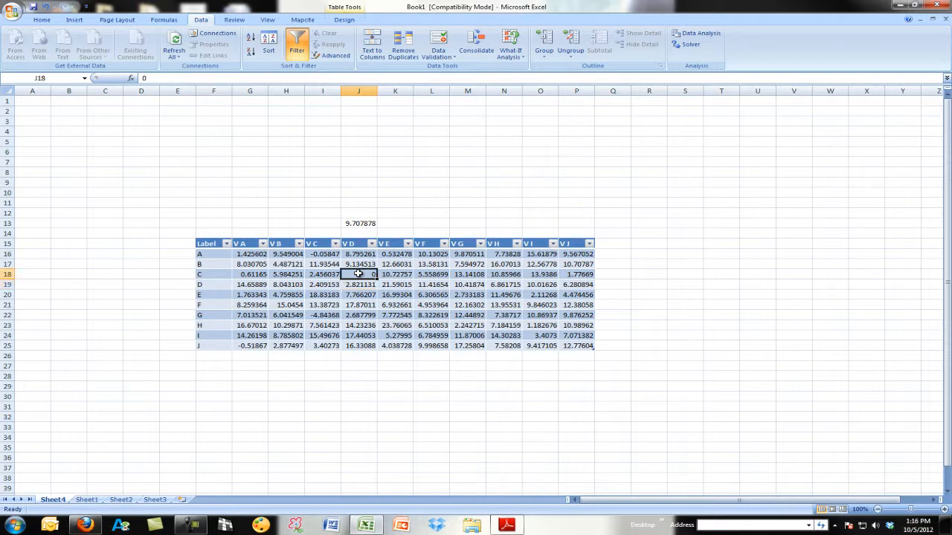
{"action": "left_click", "coordinate": [46, 6]}
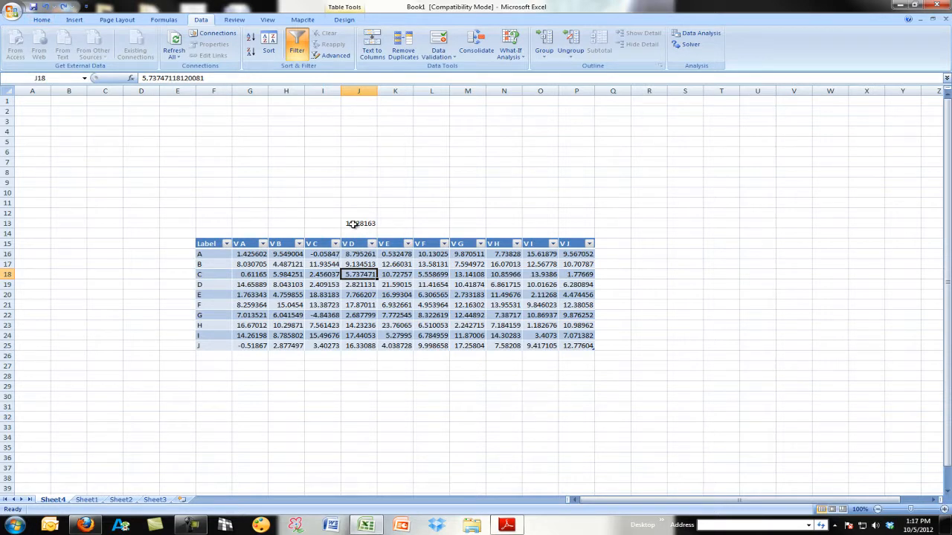
{"action": "left_click", "coordinate": [353, 224]}
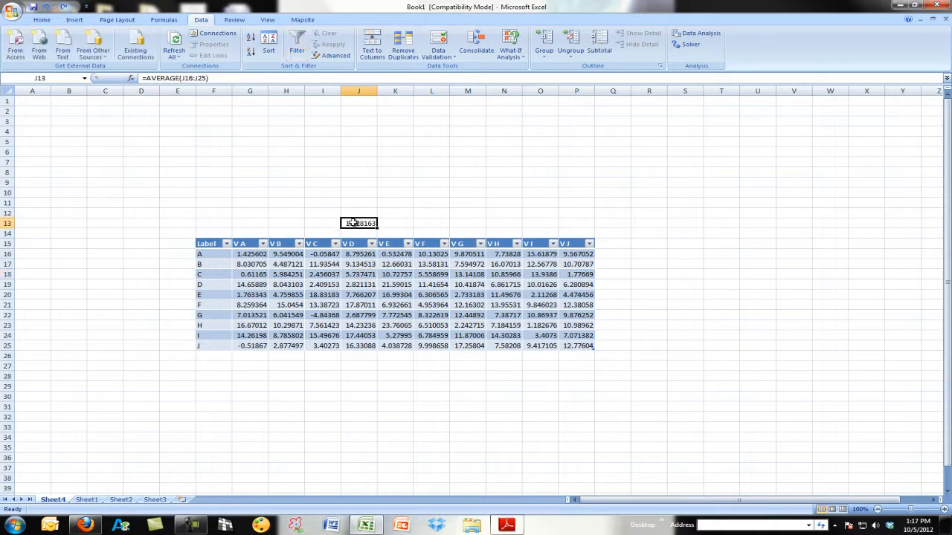
Step: Insert the statistical function STDEV in cell J12 for the V D values in J16:J25
{"action": "left_click", "coordinate": [353, 213]}
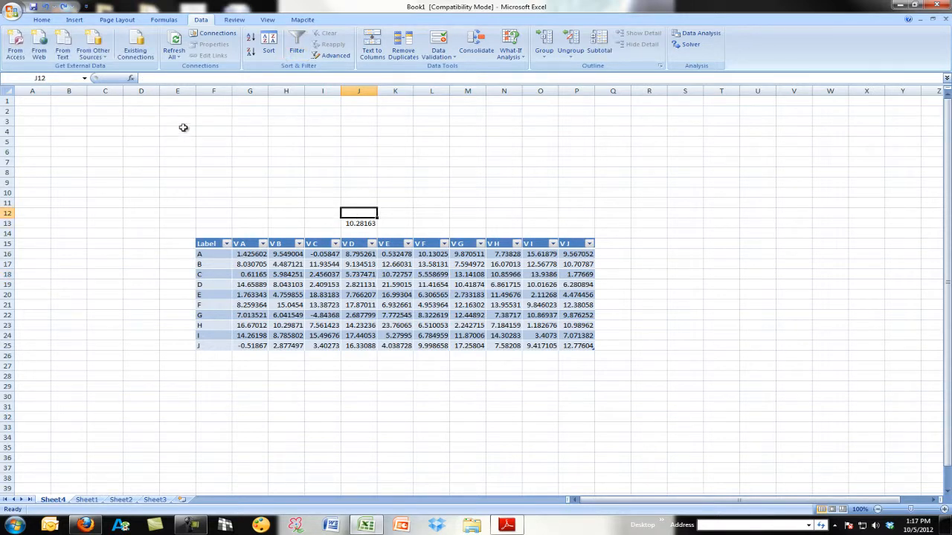
{"action": "left_click", "coordinate": [133, 79]}
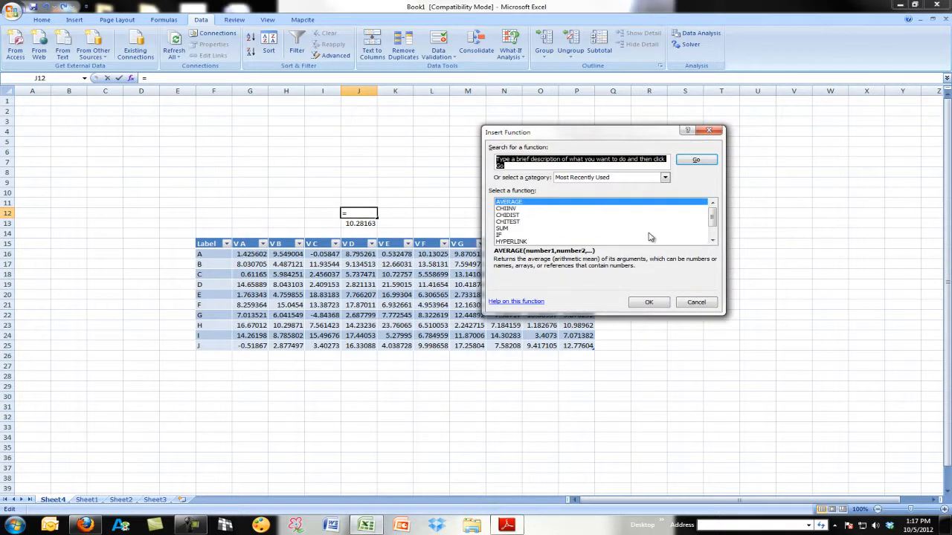
{"action": "left_click", "coordinate": [712, 242]}
{"action": "left_click", "coordinate": [712, 241]}
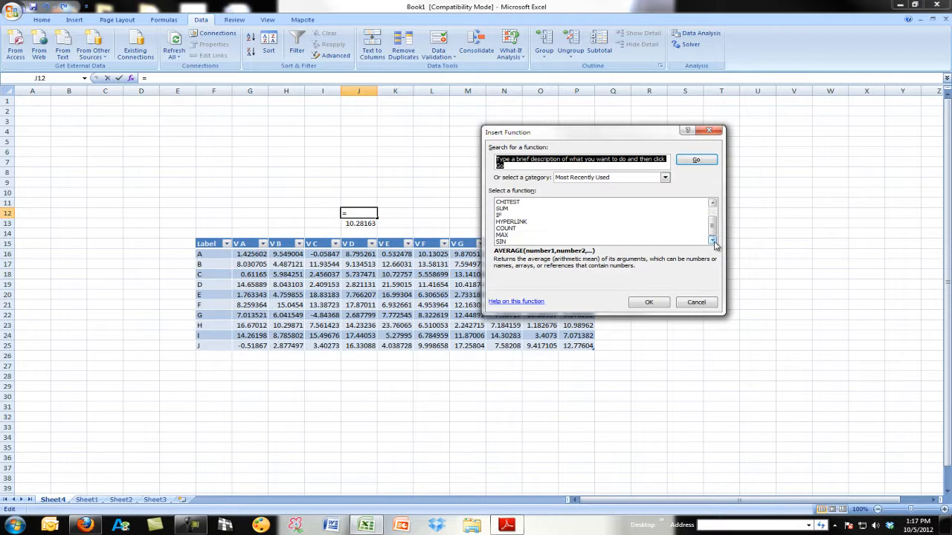
{"action": "left_click_drag", "start_coordinate": [712, 224], "coordinate": [711, 214]}
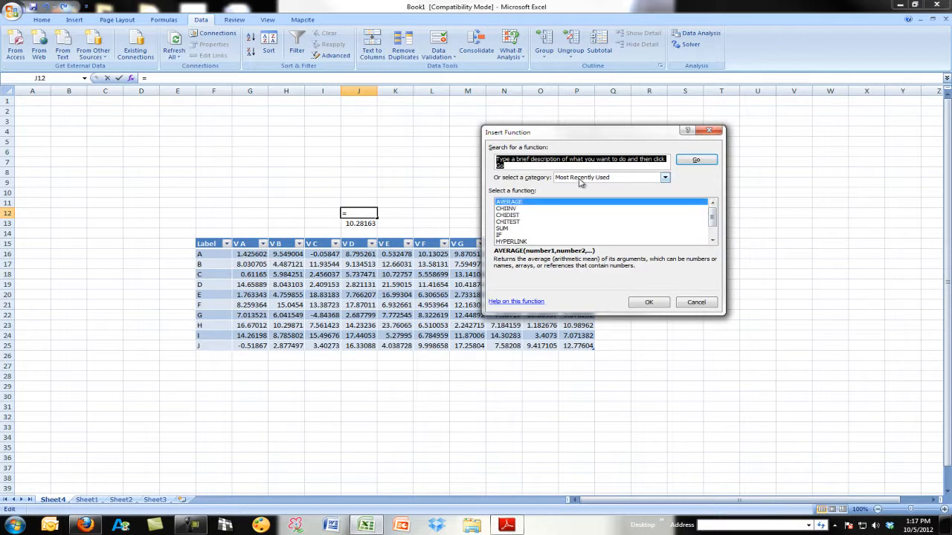
{"action": "left_click", "coordinate": [664, 178]}
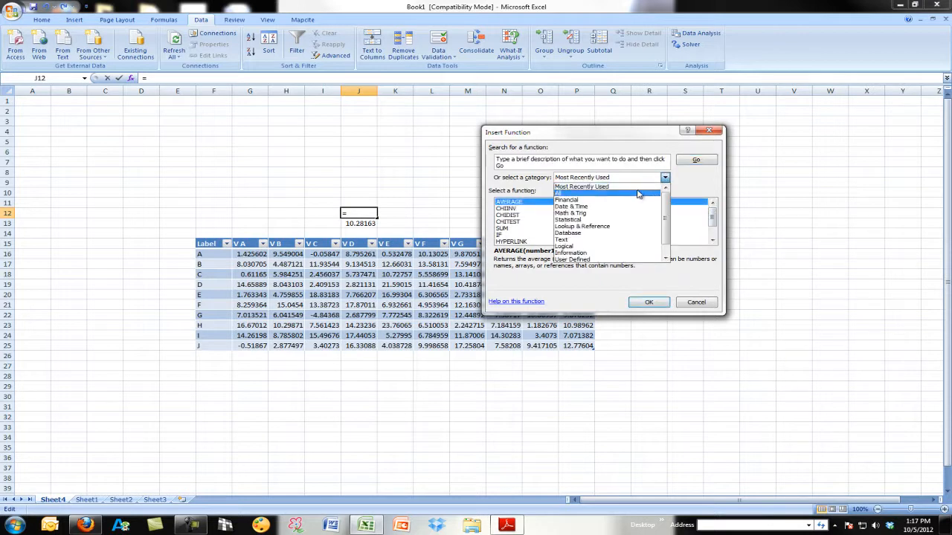
{"action": "left_click", "coordinate": [617, 220]}
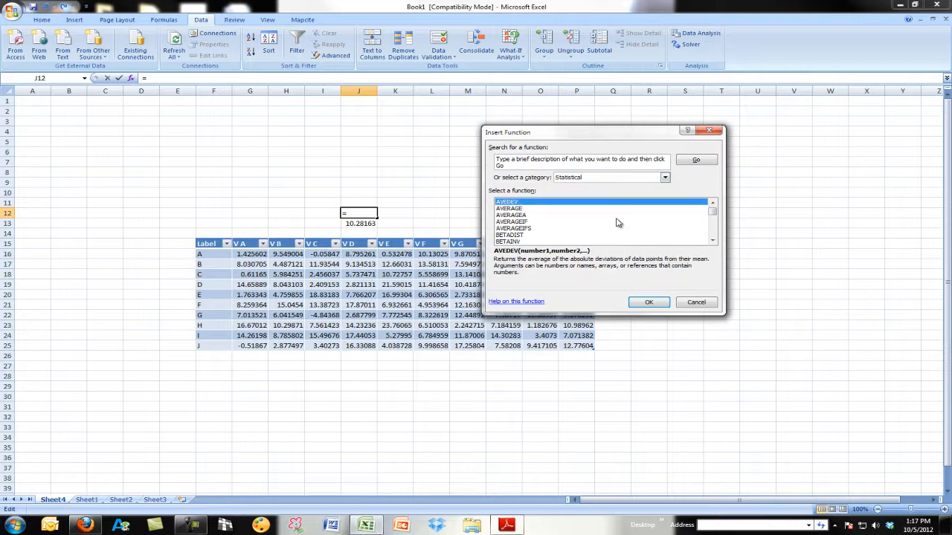
{"action": "left_click", "coordinate": [712, 241]}
{"action": "mouse_move", "coordinate": [712, 241]}
{"action": "left_mouse_down"}
{"action": "mouse_move", "coordinate": [713, 231]}
{"action": "mouse_move", "coordinate": [712, 241]}
{"action": "left_mouse_up"}
{"action": "left_click", "coordinate": [522, 236]}
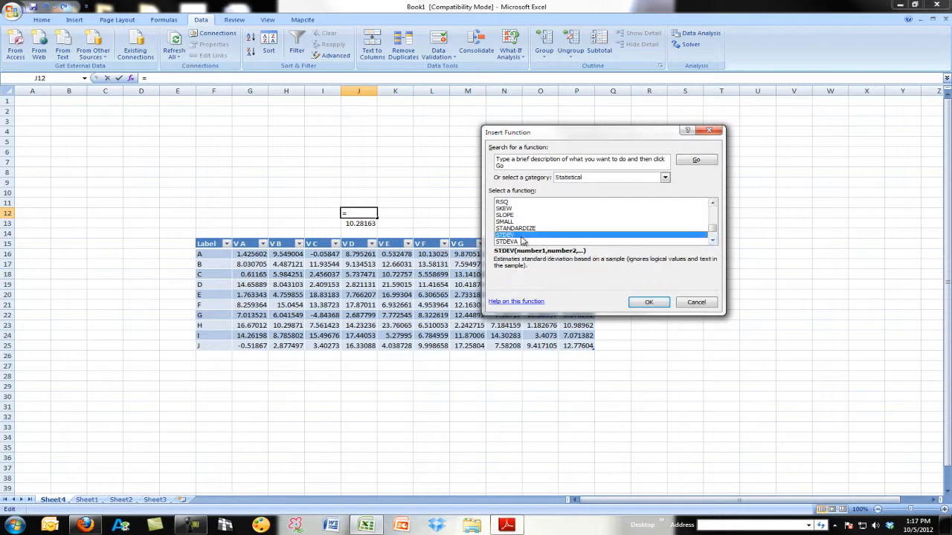
{"action": "left_click", "coordinate": [646, 302]}
{"action": "left_click_drag", "start_coordinate": [361, 253], "coordinate": [361, 345]}
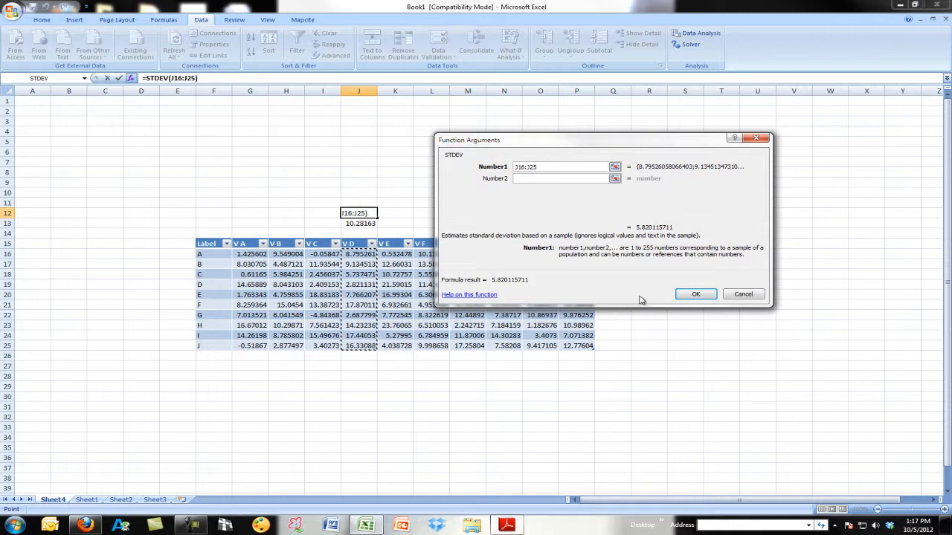
{"action": "left_click", "coordinate": [694, 294]}
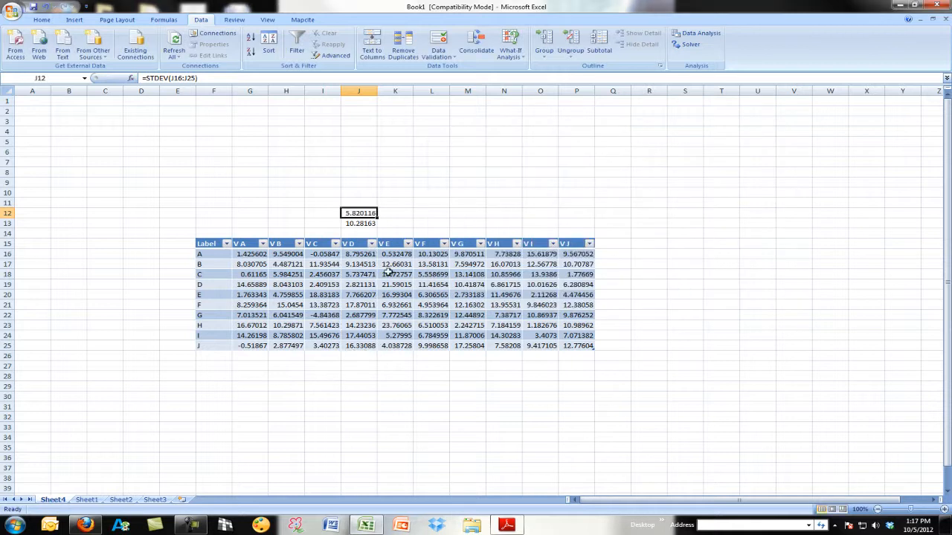
Step: Set cell J18 to 0 to test the standard deviation together with the average, and undo the entry
{"action": "left_click", "coordinate": [352, 275]}
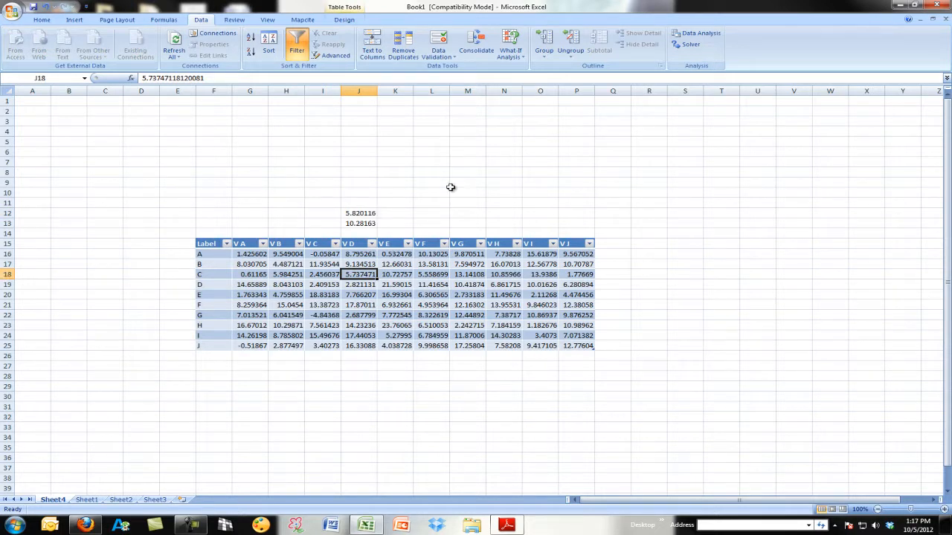
{"action": "type", "text": "0"}
{"action": "key", "text": "Return"}
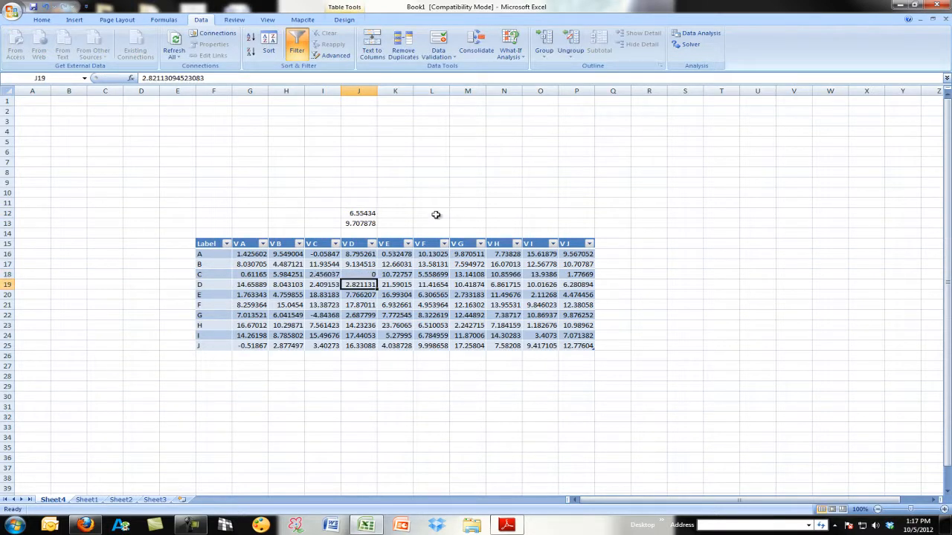
{"action": "left_click", "coordinate": [46, 8]}
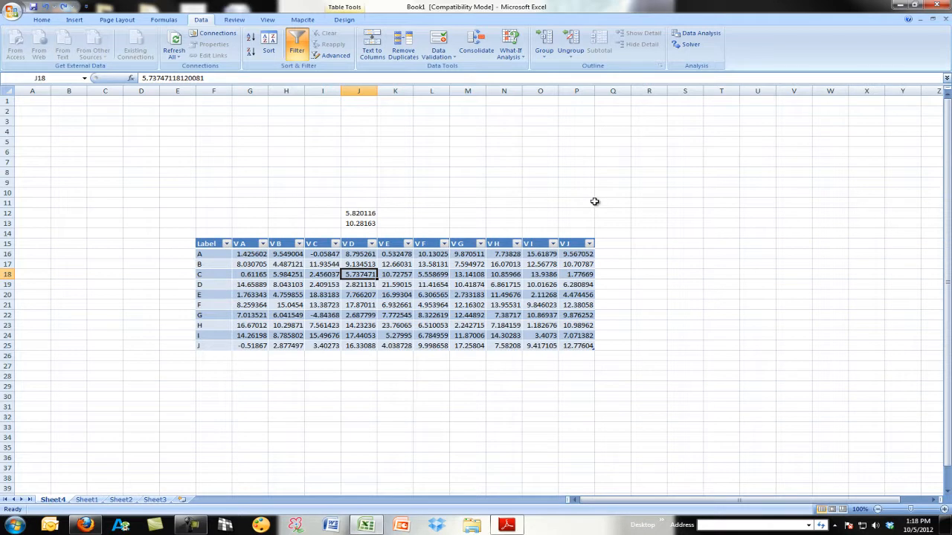
Step: Try a PEARSON correlation of G16:G25 and H16:H25 in cell J18, and undo the insertion
{"action": "left_click", "coordinate": [131, 78]}
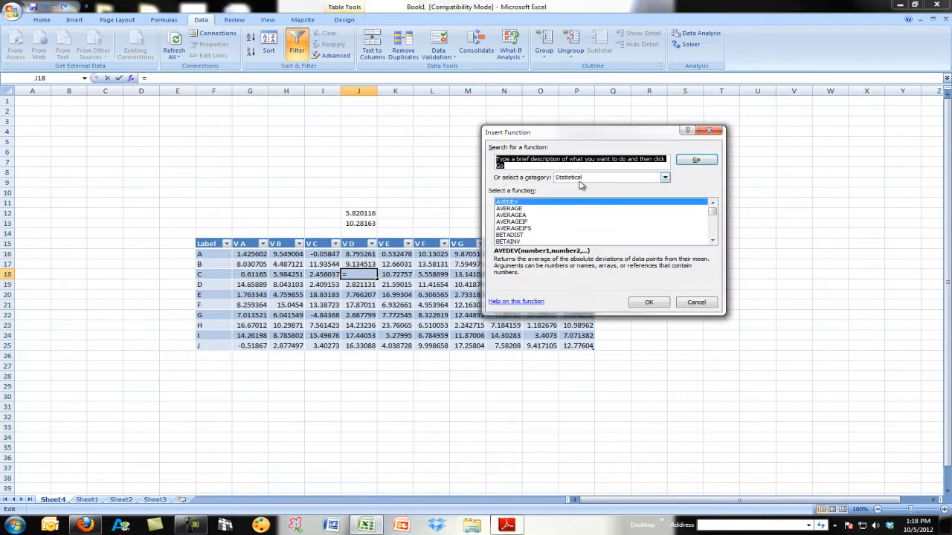
{"action": "left_click_drag", "start_coordinate": [711, 212], "coordinate": [712, 227]}
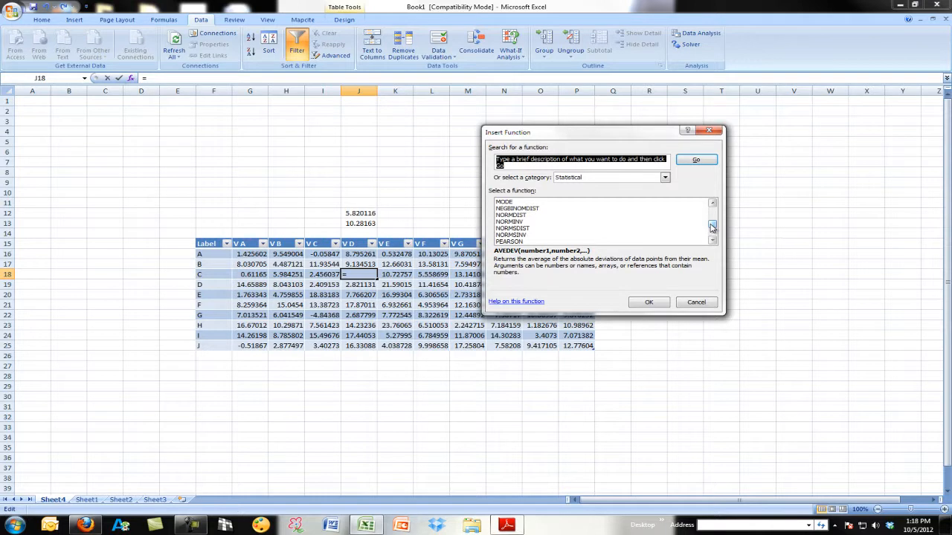
{"action": "left_click", "coordinate": [711, 240]}
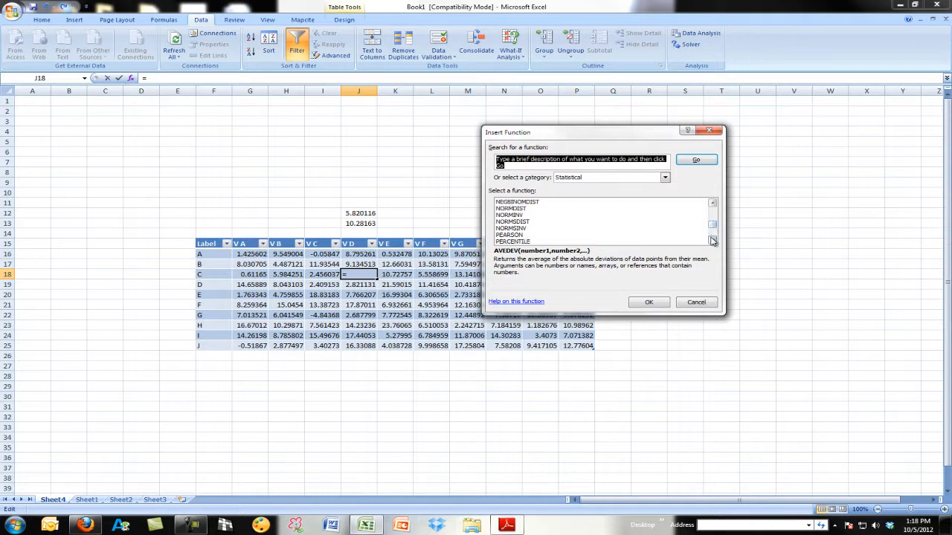
{"action": "left_click", "coordinate": [504, 236]}
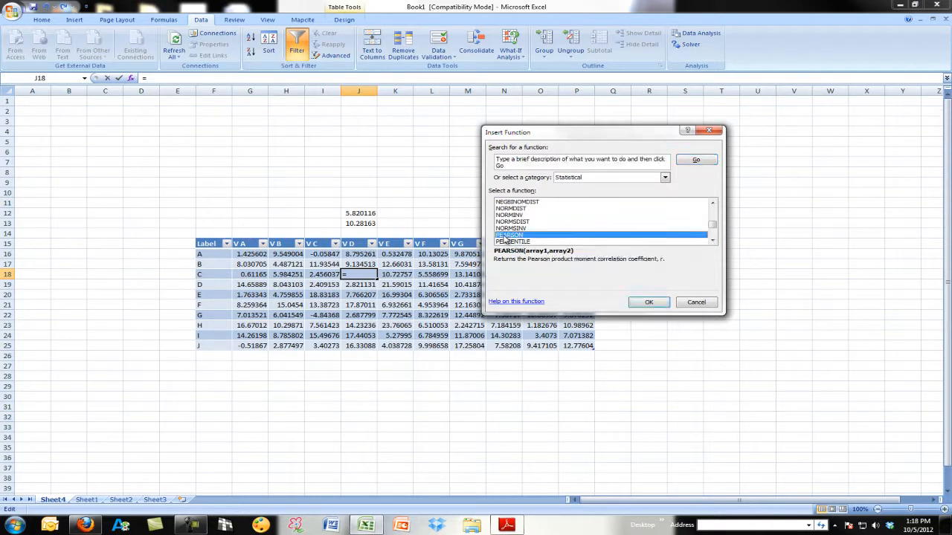
{"action": "left_click", "coordinate": [642, 302]}
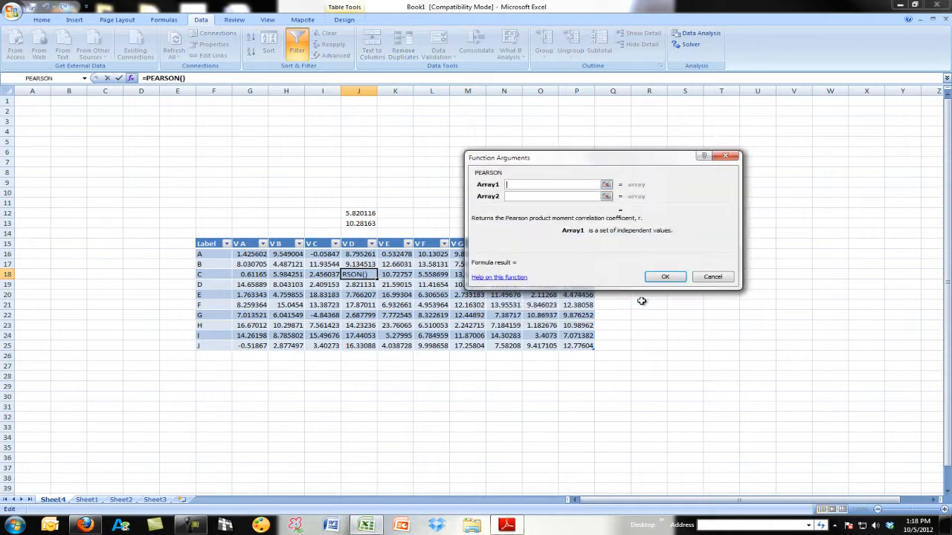
{"action": "left_click_drag", "start_coordinate": [251, 253], "coordinate": [251, 345]}
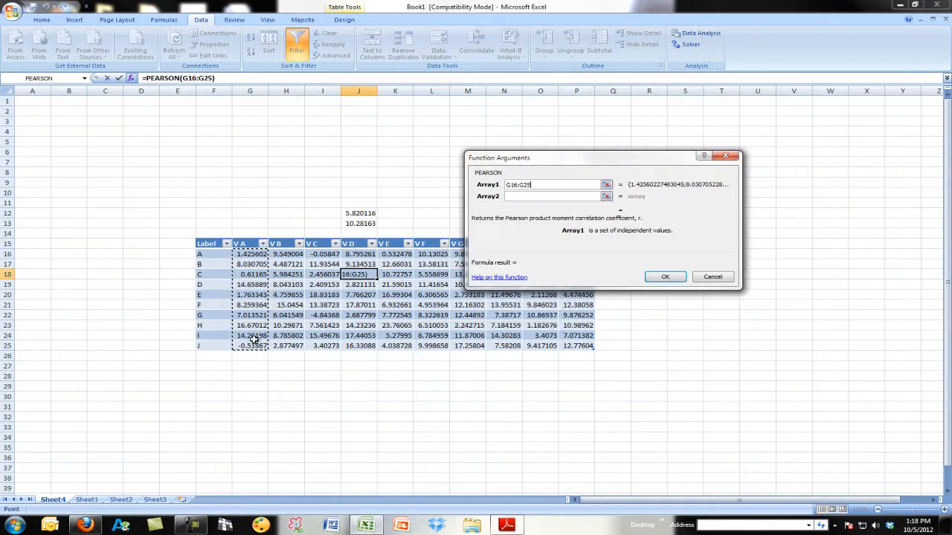
{"action": "left_click", "coordinate": [517, 196]}
{"action": "left_click_drag", "start_coordinate": [286, 254], "coordinate": [281, 346]}
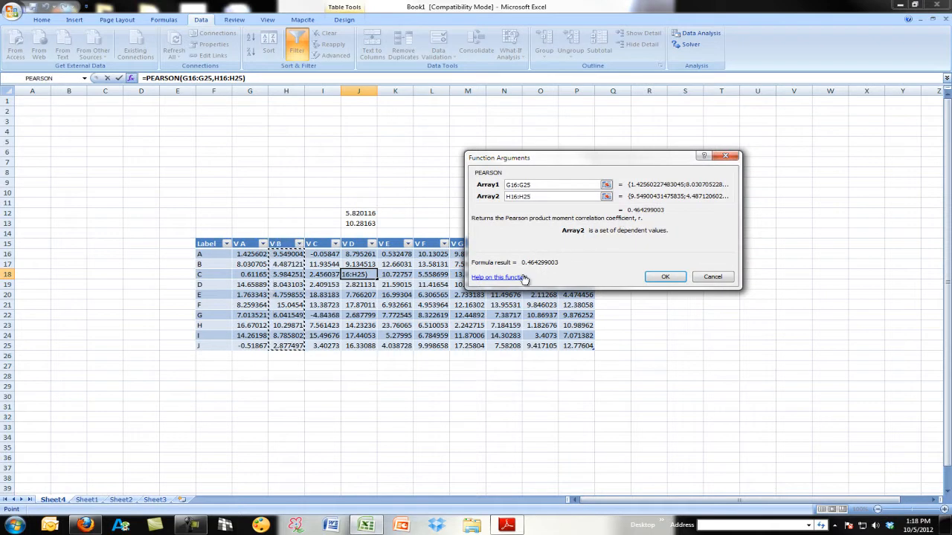
{"action": "left_click", "coordinate": [667, 276]}
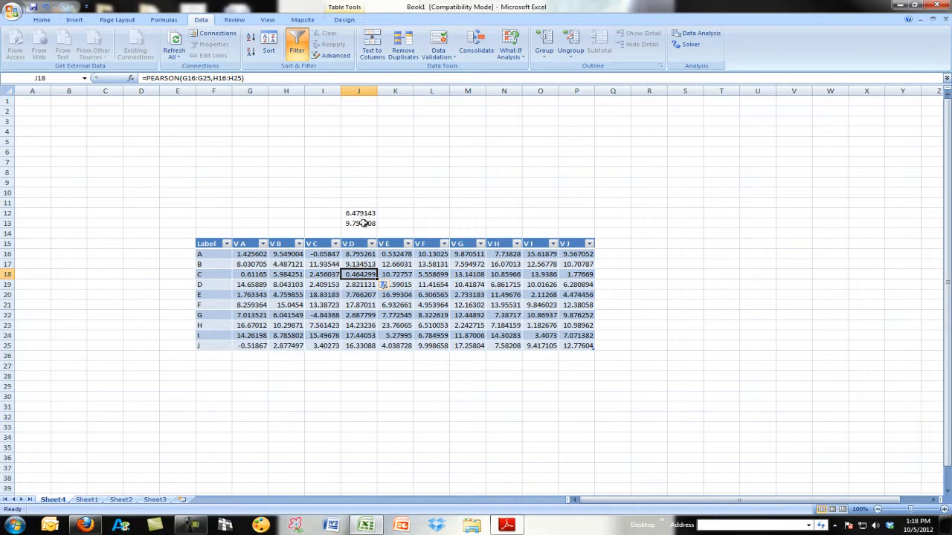
{"action": "left_click", "coordinate": [45, 6]}
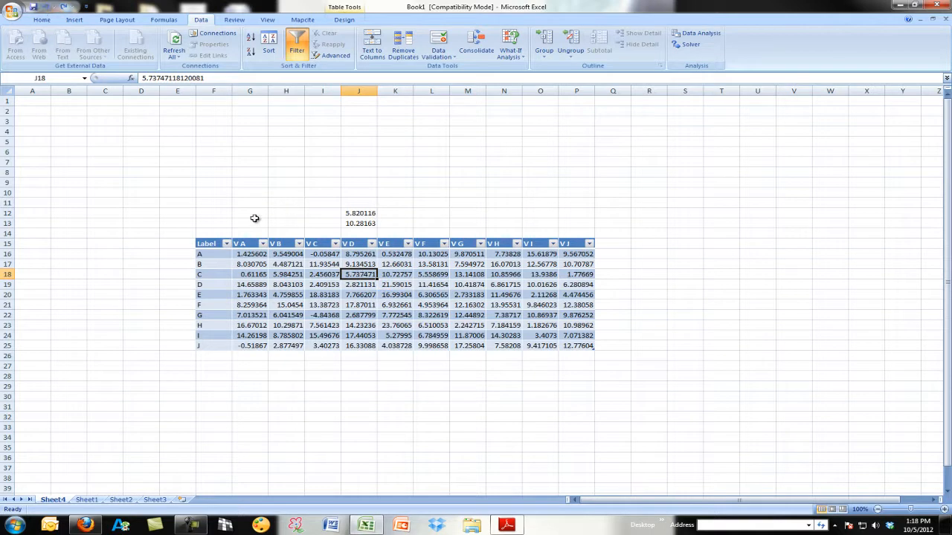
Step: Insert the statistical function PEARSON in cell G11 with V A values G16:G25 and V B values H16:H25 as its arrays
{"action": "left_click", "coordinate": [256, 205]}
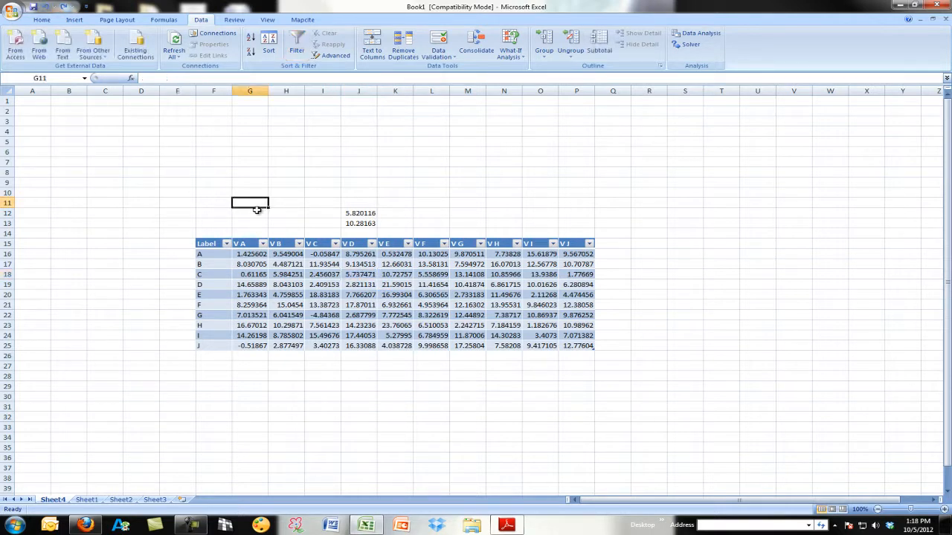
{"action": "left_click", "coordinate": [131, 78]}
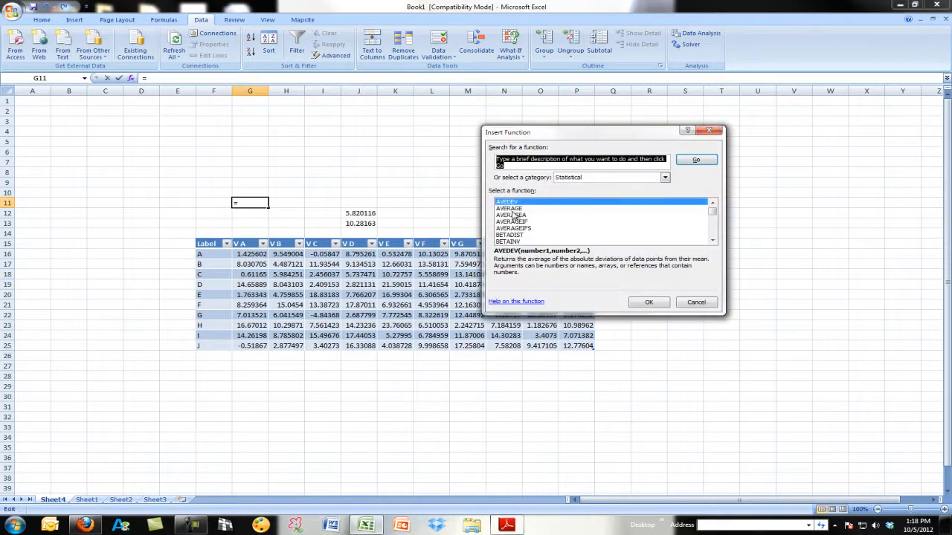
{"action": "left_click_drag", "start_coordinate": [712, 212], "coordinate": [711, 227]}
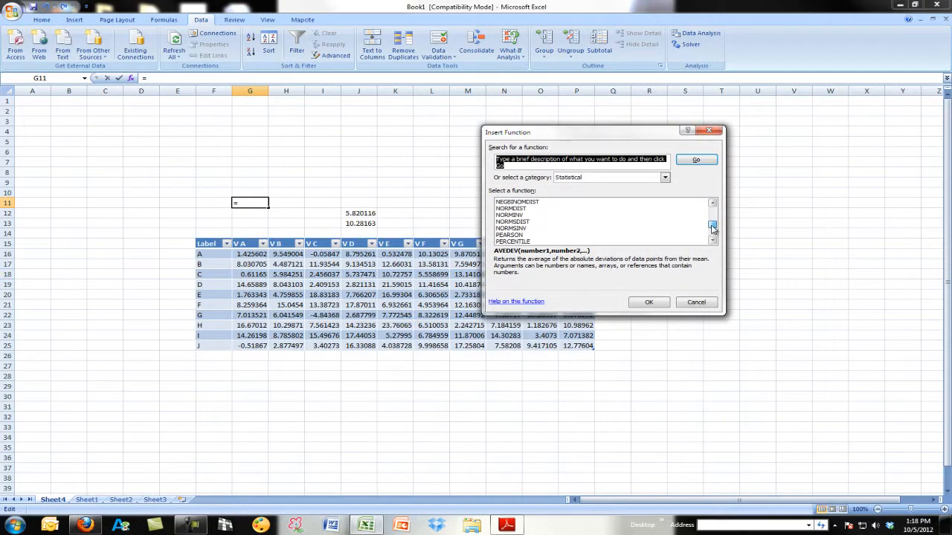
{"action": "left_click", "coordinate": [551, 236]}
{"action": "left_click", "coordinate": [636, 300]}
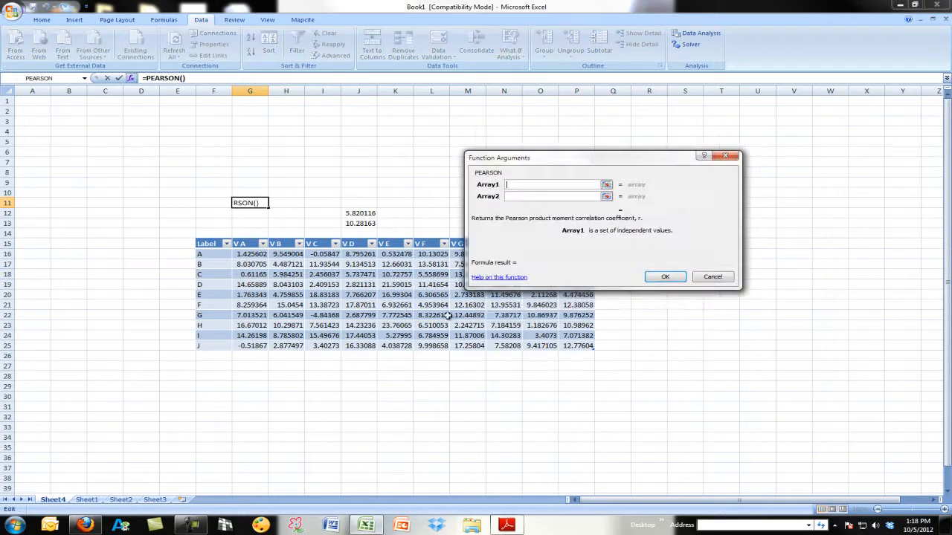
{"action": "left_click_drag", "start_coordinate": [251, 255], "coordinate": [249, 342]}
{"action": "key", "text": "Tab"}
{"action": "left_click_drag", "start_coordinate": [294, 255], "coordinate": [292, 346]}
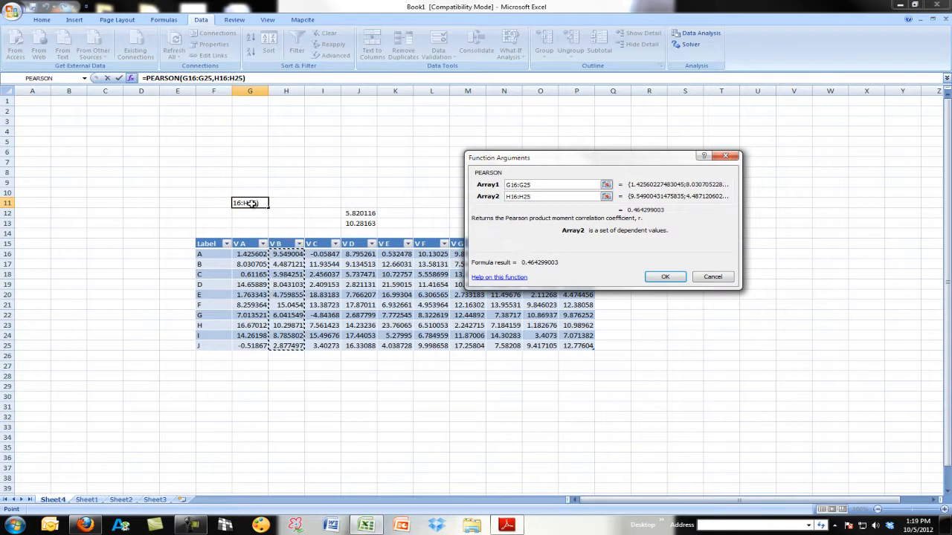
{"action": "left_click", "coordinate": [660, 279]}
Step: Set cell G21 to 0 to test the correlation formula, and undo the entry
{"action": "left_click", "coordinate": [244, 306]}
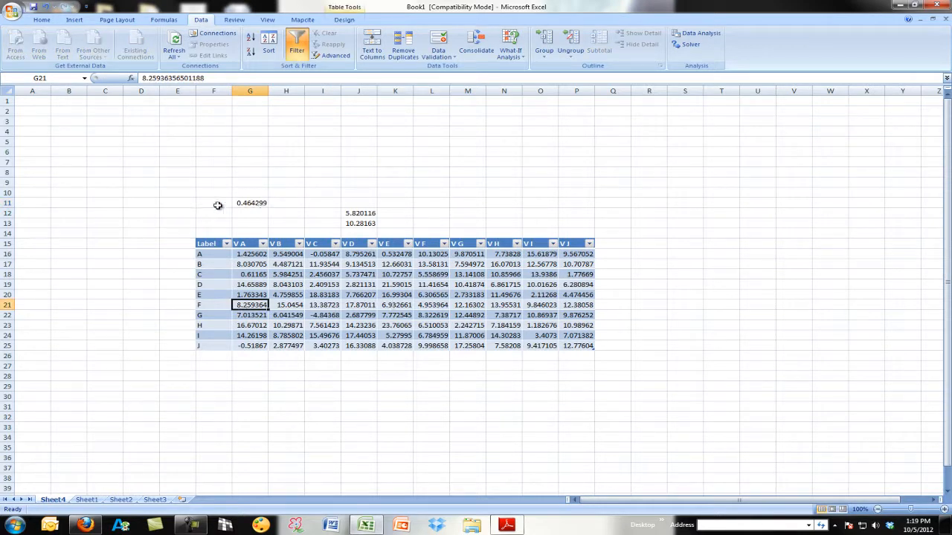
{"action": "type", "text": "0"}
{"action": "key", "text": "Return"}
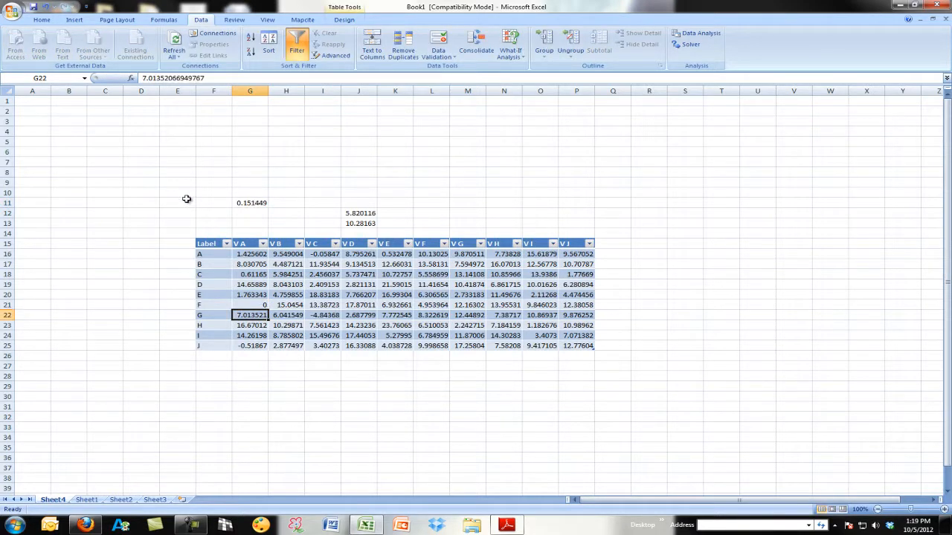
{"action": "left_click", "coordinate": [249, 306]}
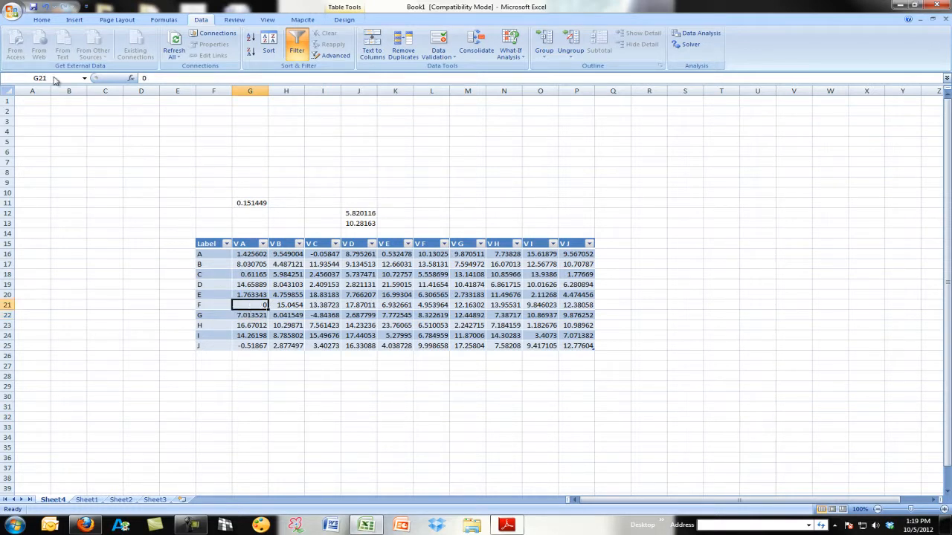
{"action": "left_click", "coordinate": [44, 8]}
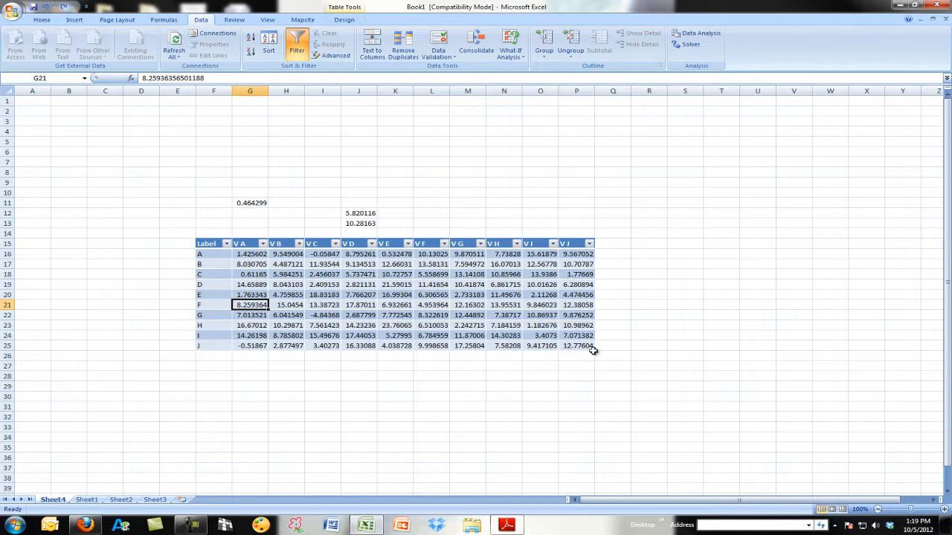
Step: Extend the table down to row 38 and check the range used by the AVERAGE formula in cell J13
{"action": "left_click_drag", "start_coordinate": [594, 350], "coordinate": [599, 484]}
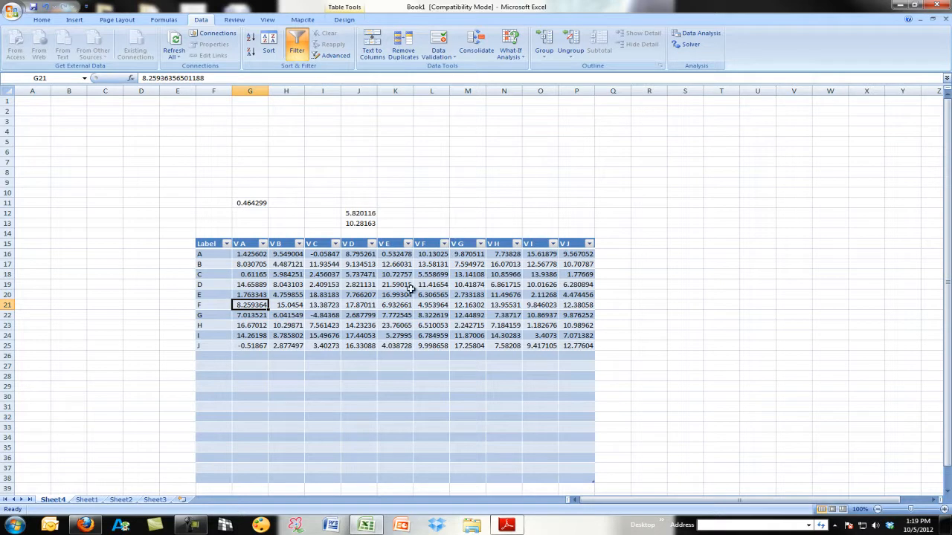
{"action": "left_click", "coordinate": [360, 223]}
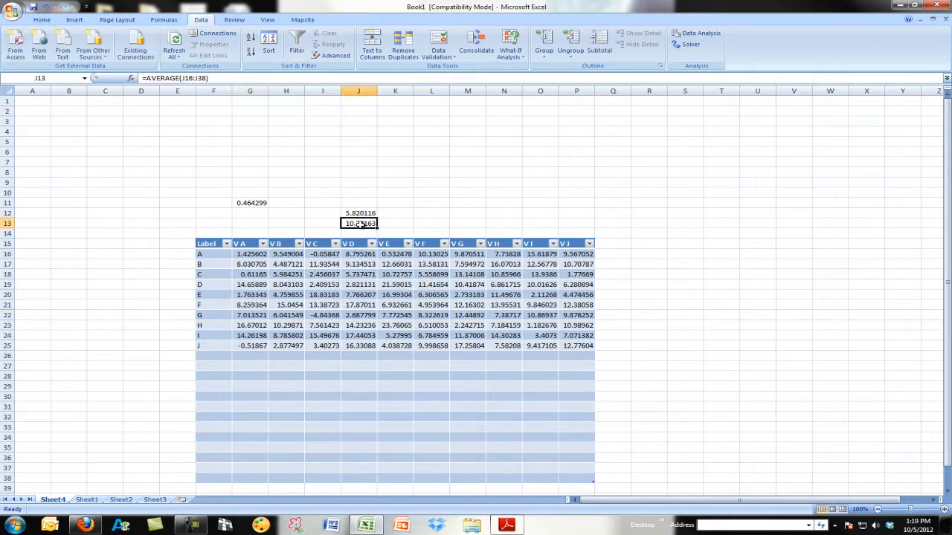
{"action": "double_click", "coordinate": [360, 224]}
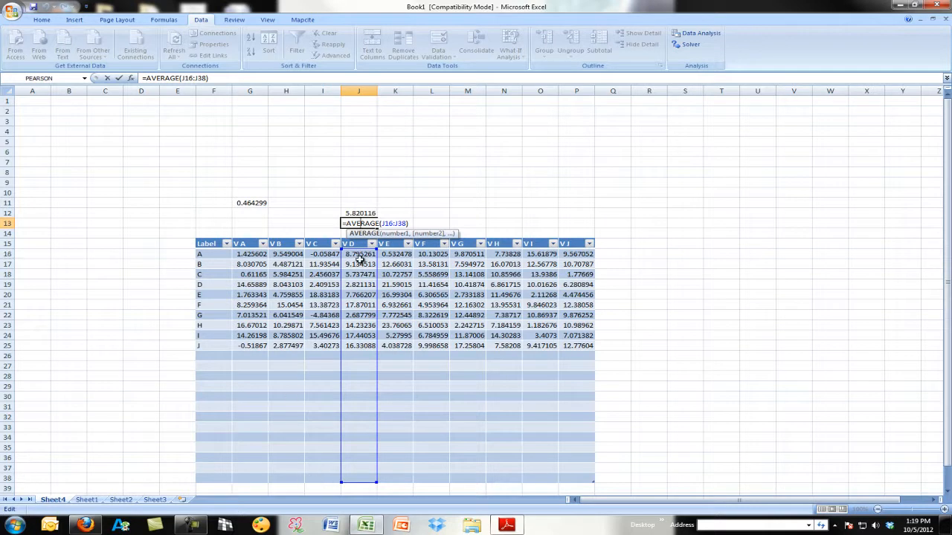
{"action": "key", "text": "ctrl+Return"}
Step: Enter 777 in cell J29 and 88888 in cell J30 of the V D column
{"action": "left_click", "coordinate": [363, 385]}
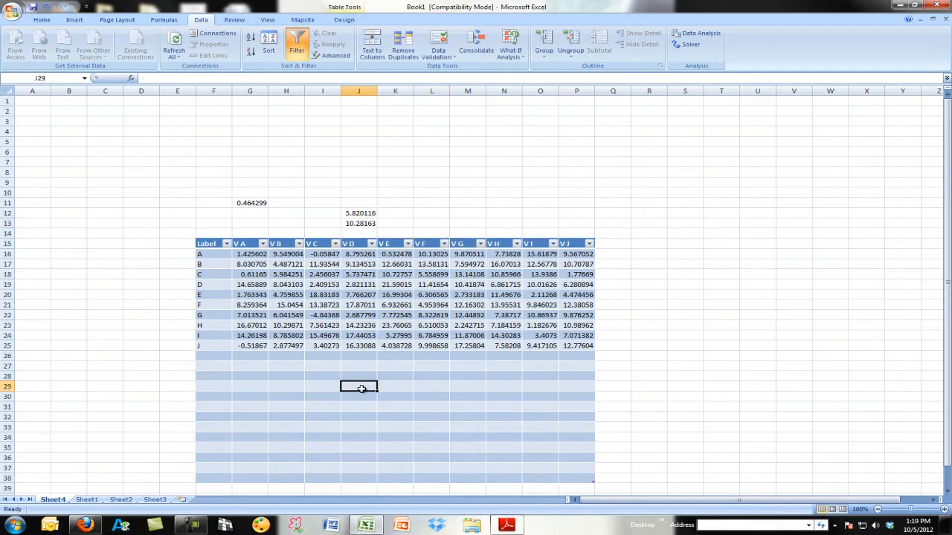
{"action": "type", "text": "777"}
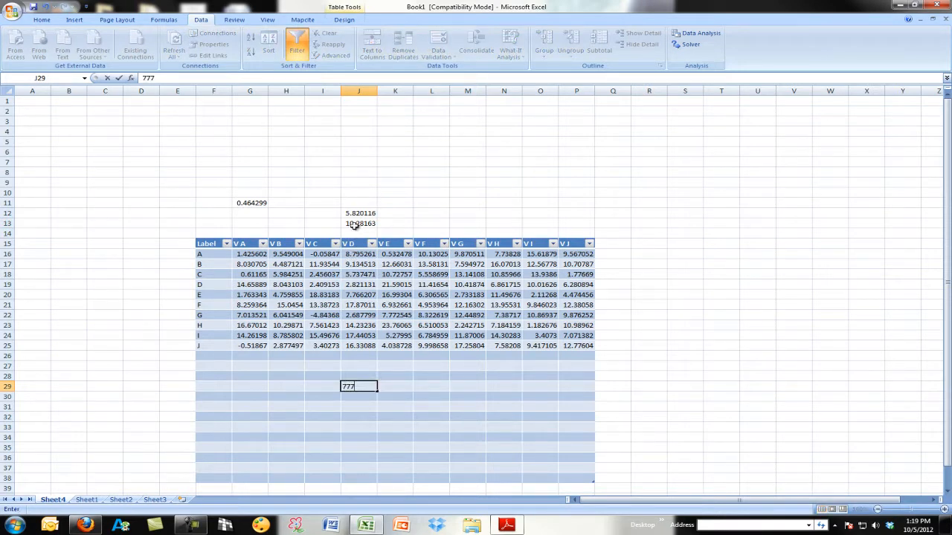
{"action": "key", "text": "Return"}
{"action": "type", "text": "88888"}
{"action": "key", "text": "Return"}
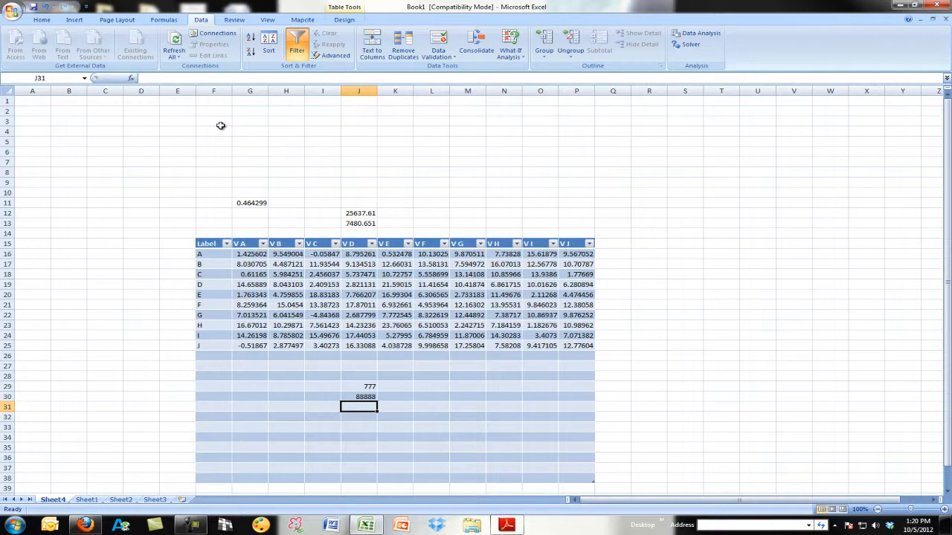
Step: Open the Data Analysis tools
{"action": "left_click", "coordinate": [706, 35]}
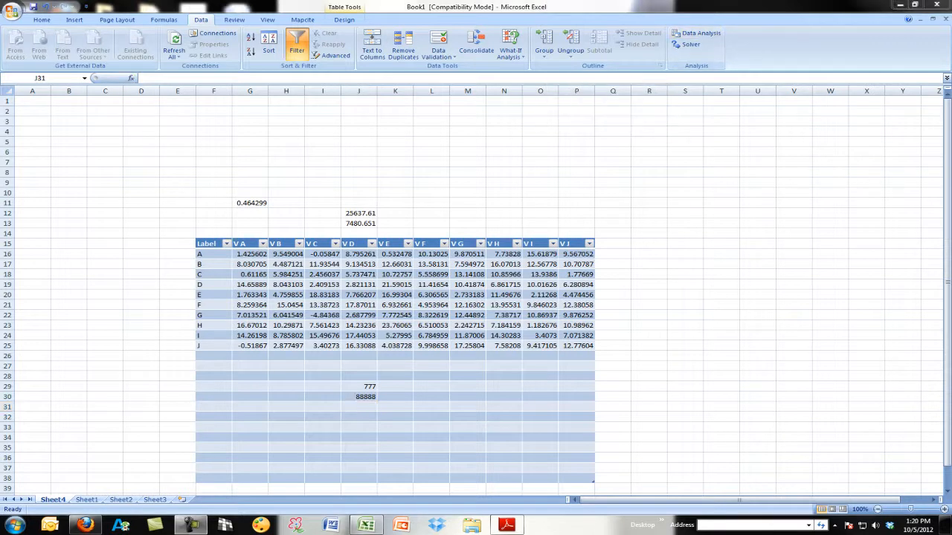